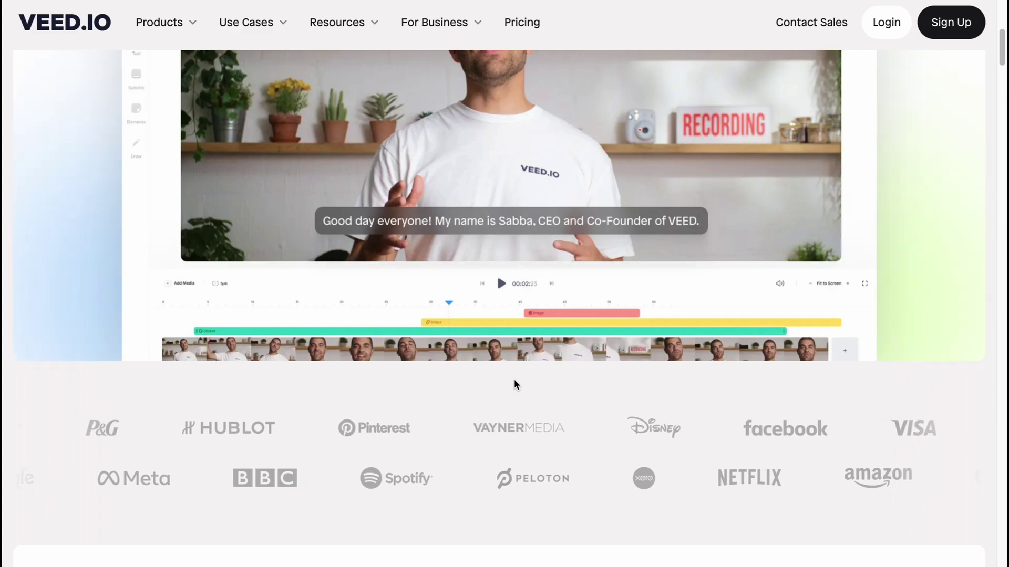
# Step: Return to the top of the VEED homepage and start the free sign-up with Google
pyautogui.scroll(3, 514, 383)
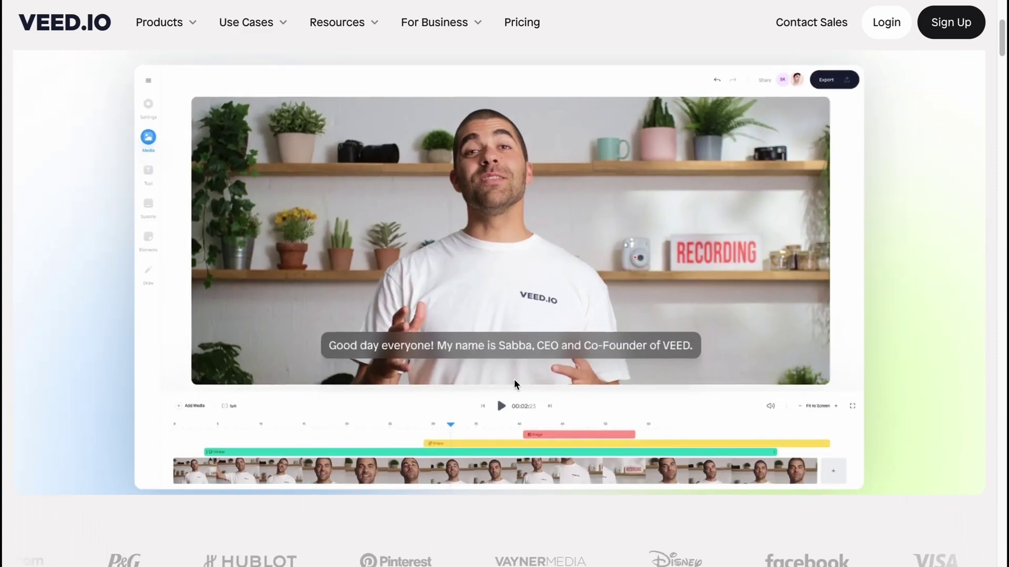
pyautogui.scroll(5, 514, 380)
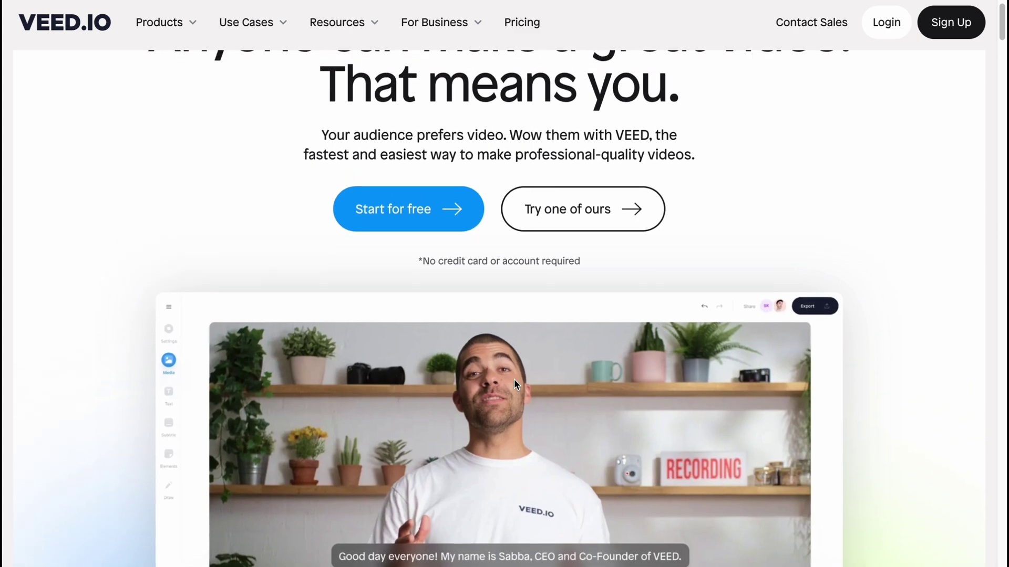
pyautogui.scroll(2, 515, 381)
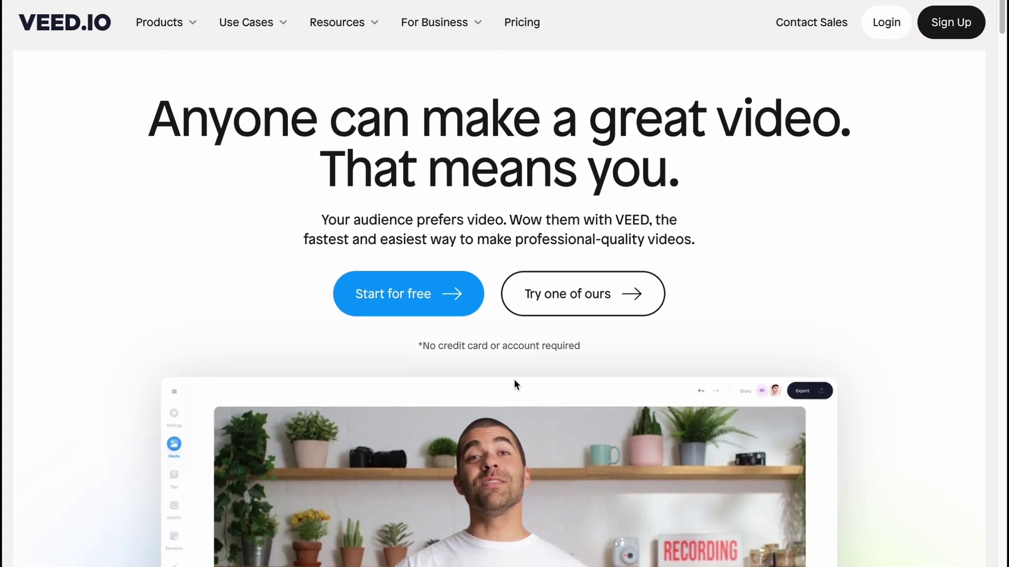
pyautogui.scroll(-1, 514, 385)
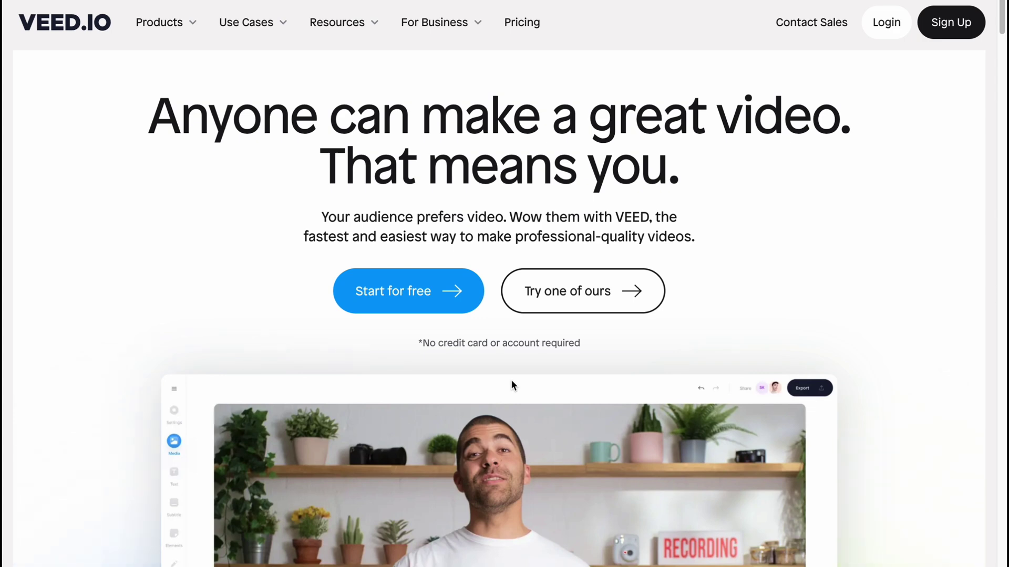
pyautogui.moveTo(370, 30)
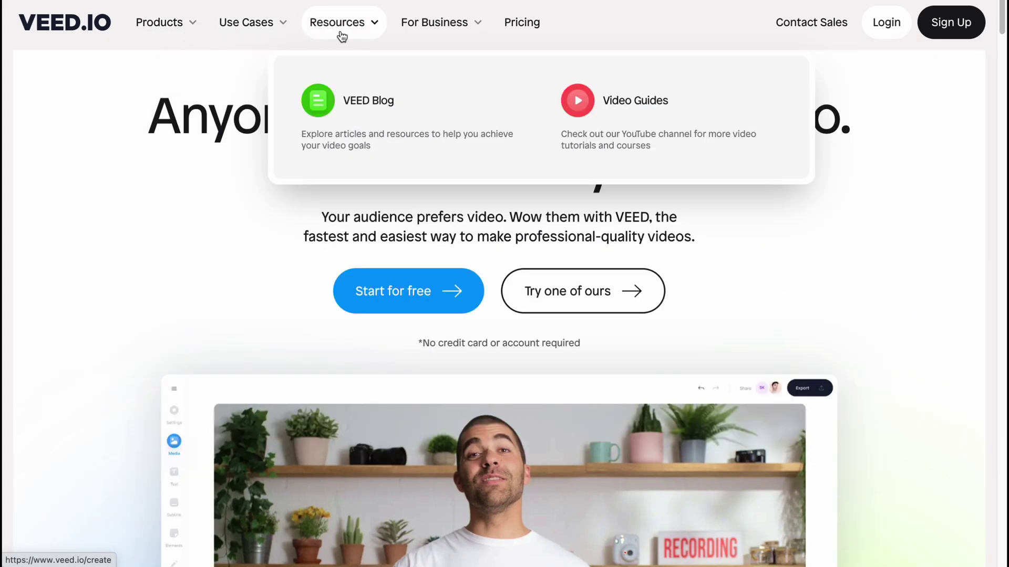
pyautogui.click(534, 31)
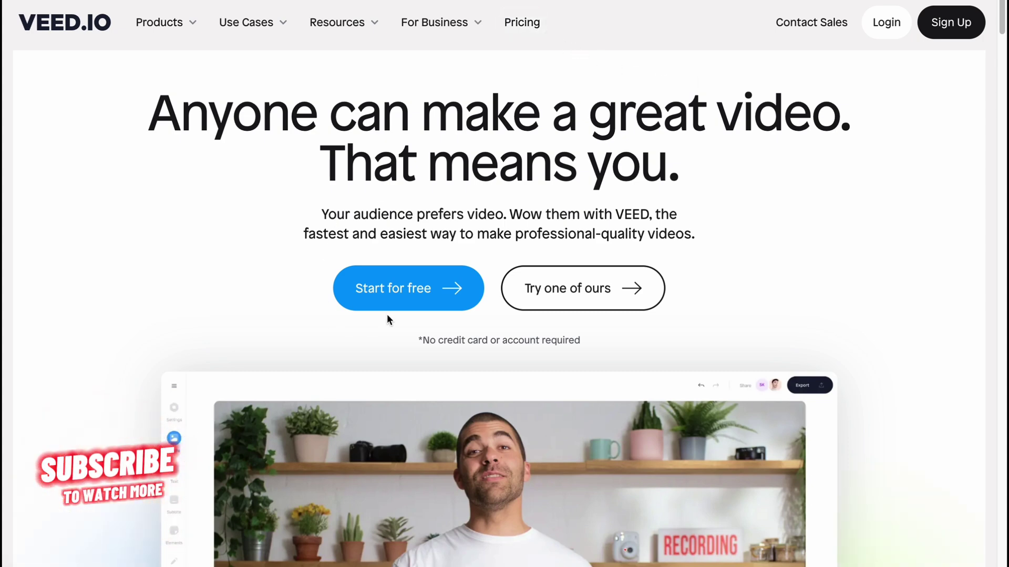
pyautogui.click(378, 302)
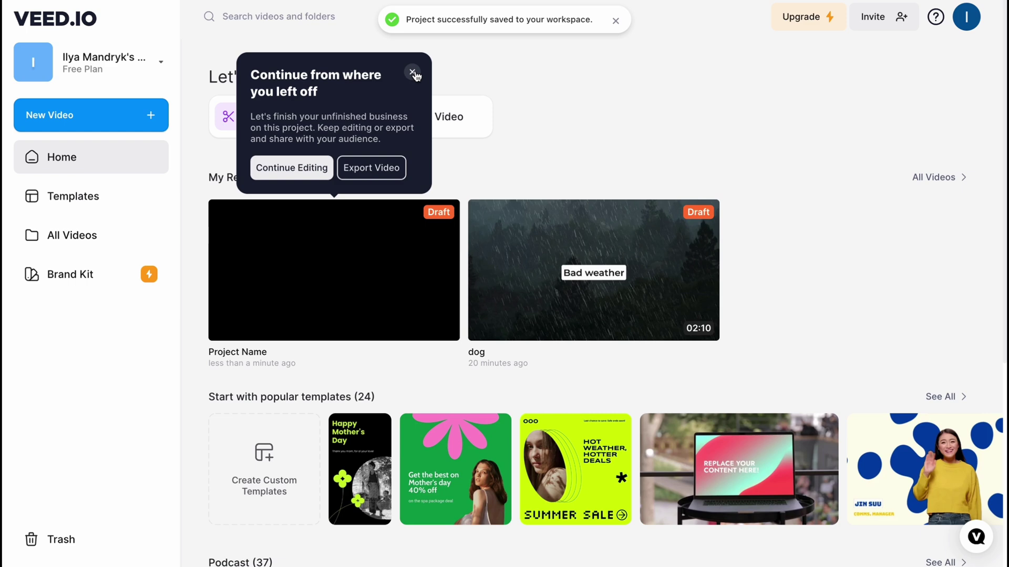
# Step: Close the 'Continue from where you left off' popup on the workspace home
pyautogui.click(412, 72)
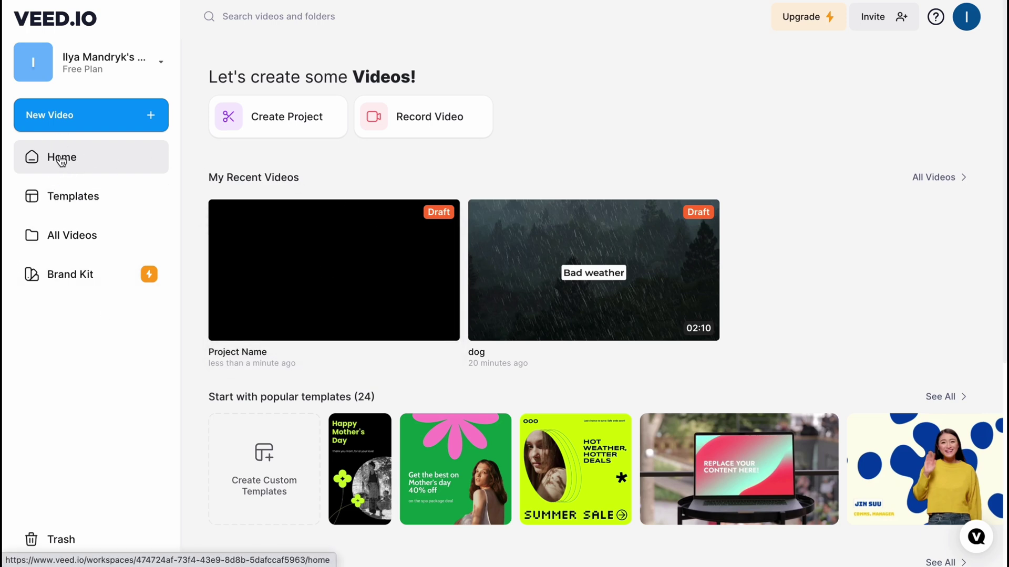
pyautogui.click(72, 196)
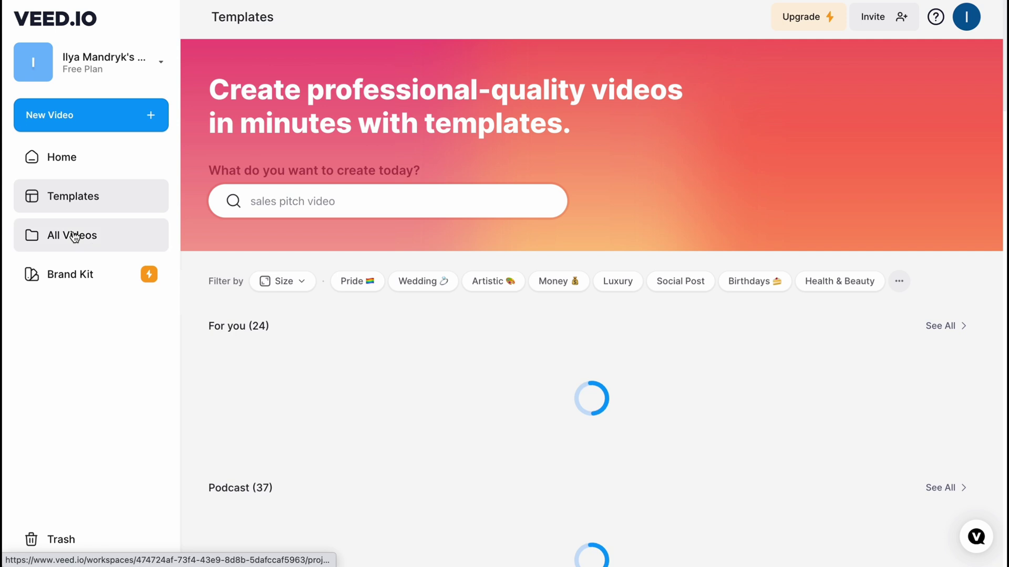
pyautogui.click(78, 235)
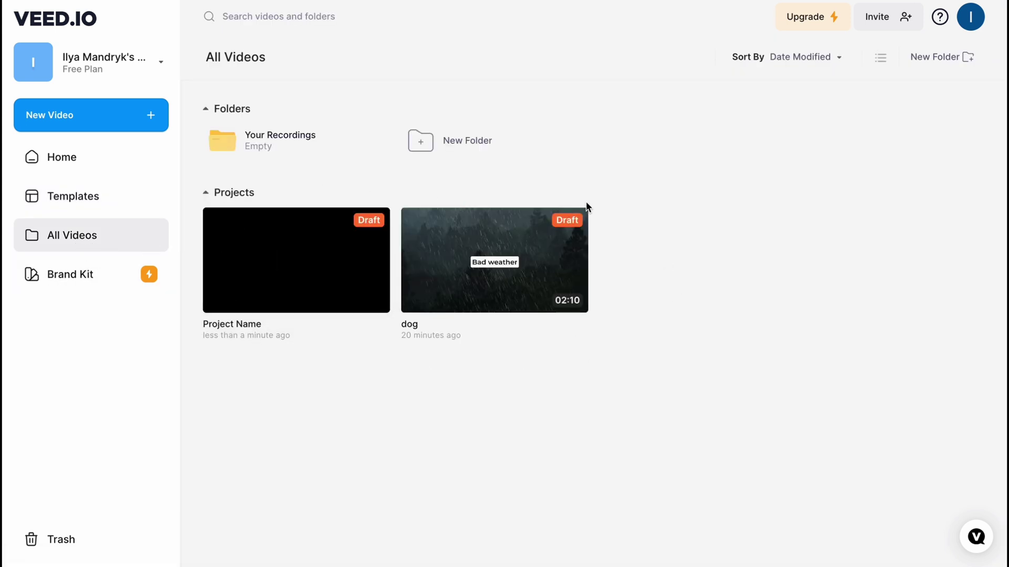
pyautogui.click(111, 205)
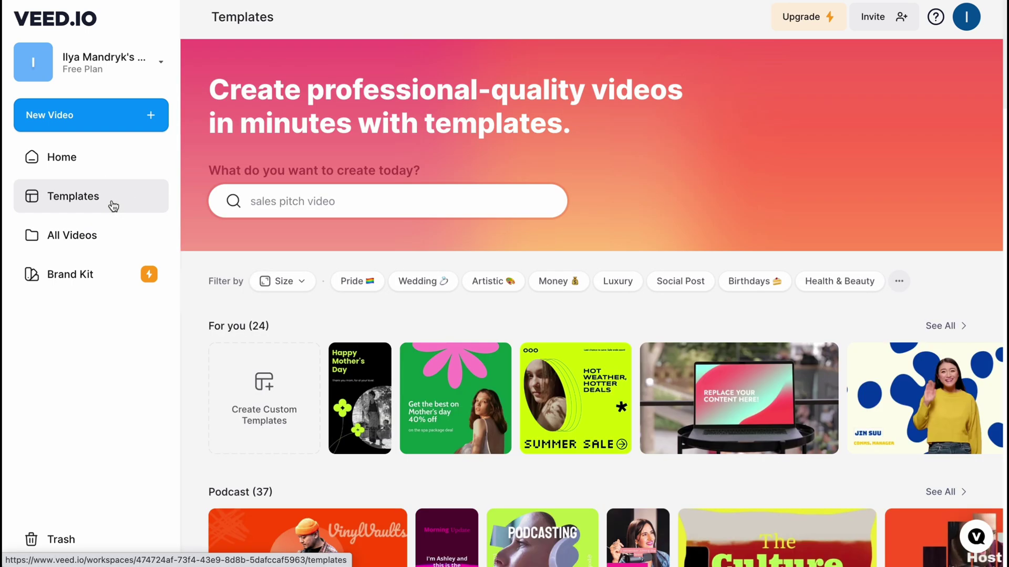
pyautogui.scroll(-3, 499, 284)
pyautogui.scroll(-4, 499, 291)
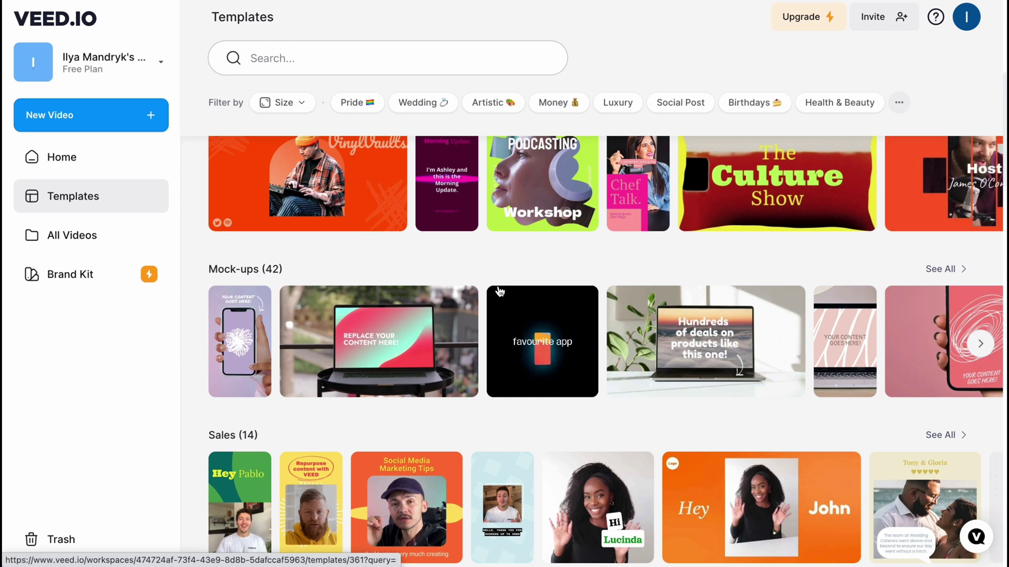
pyautogui.click(62, 160)
pyautogui.click(411, 74)
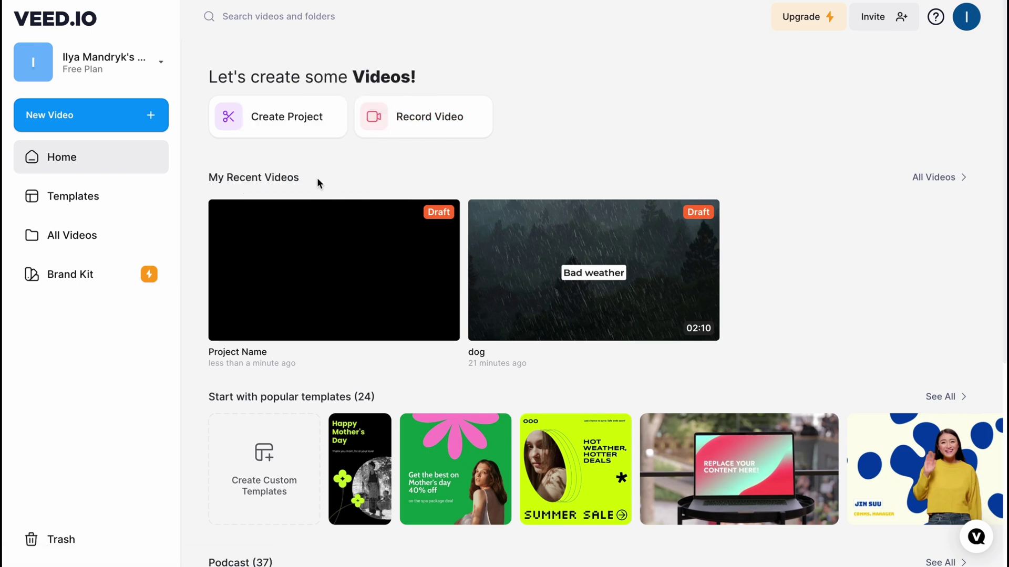
pyautogui.click(215, 176)
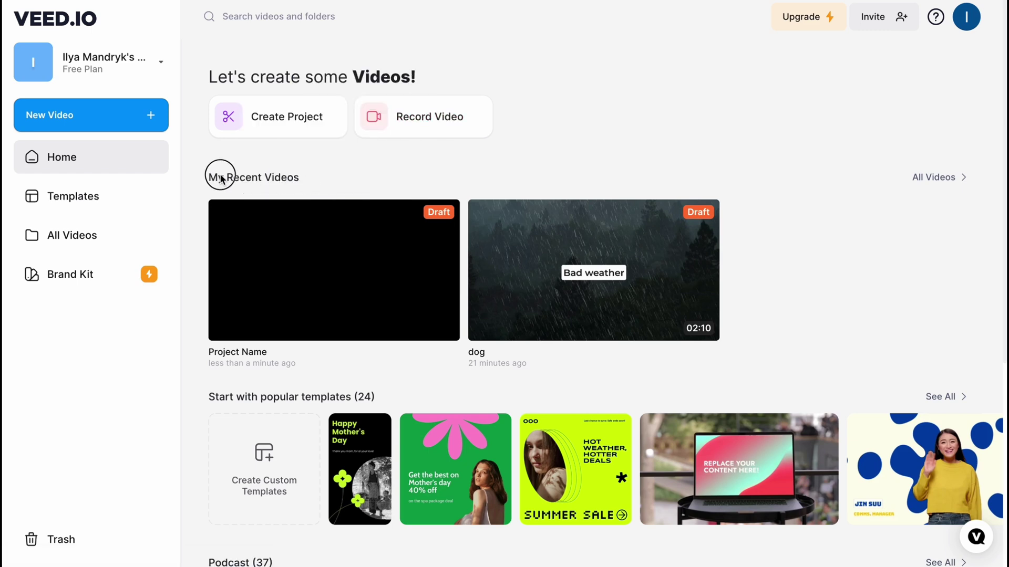
pyautogui.click(226, 397)
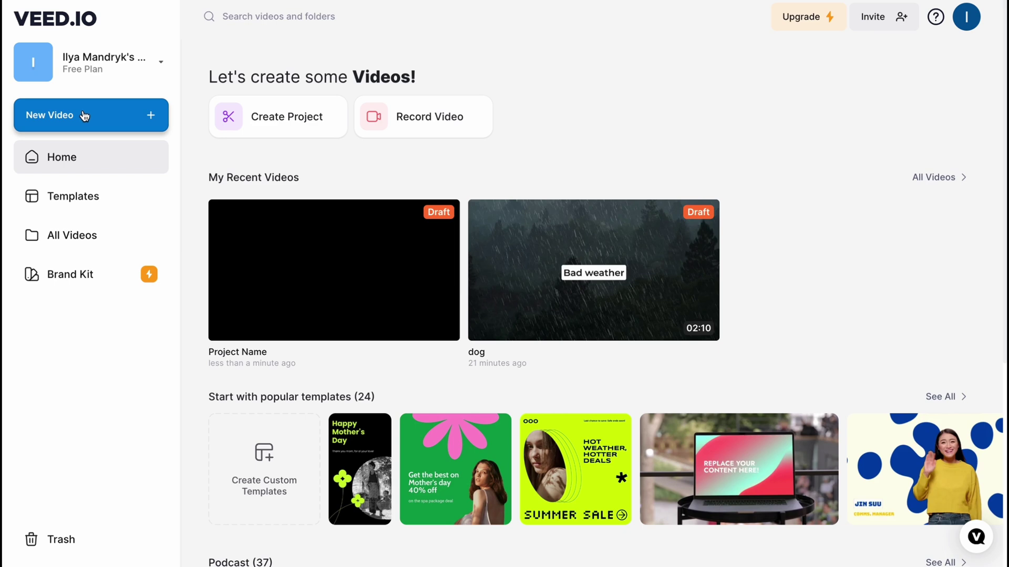
pyautogui.click(132, 118)
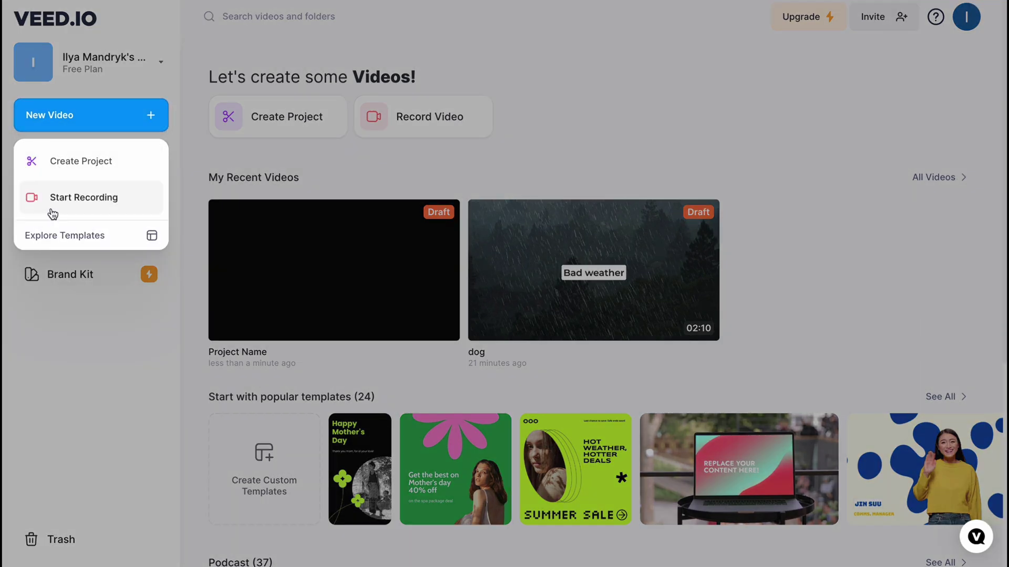
pyautogui.click(721, 76)
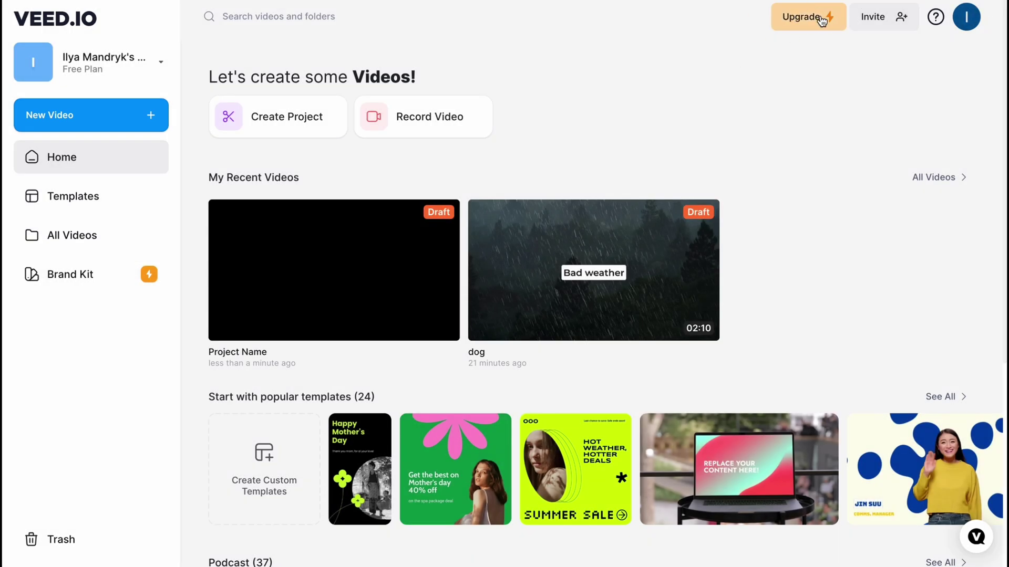
pyautogui.click(970, 24)
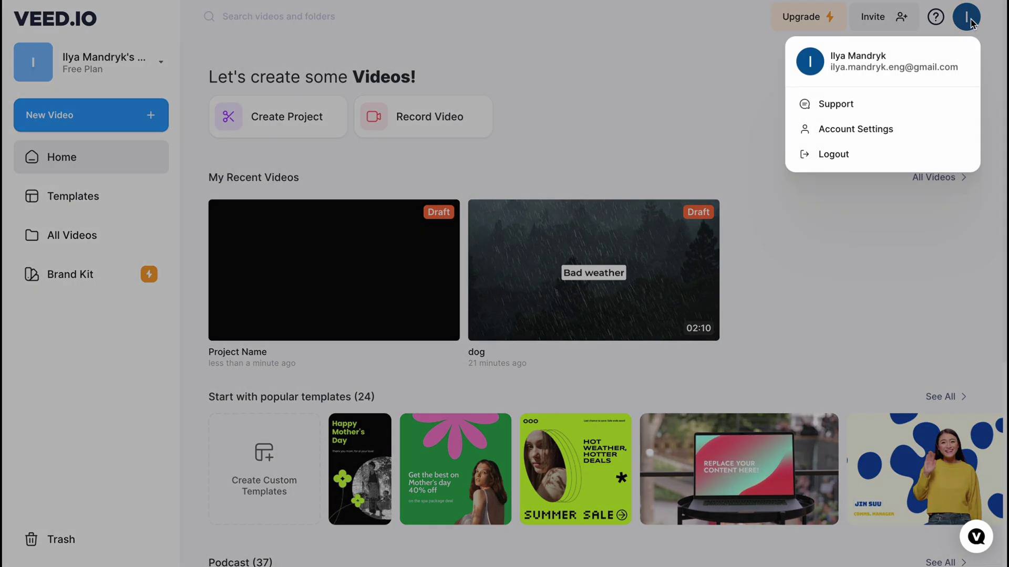
pyautogui.click(875, 17)
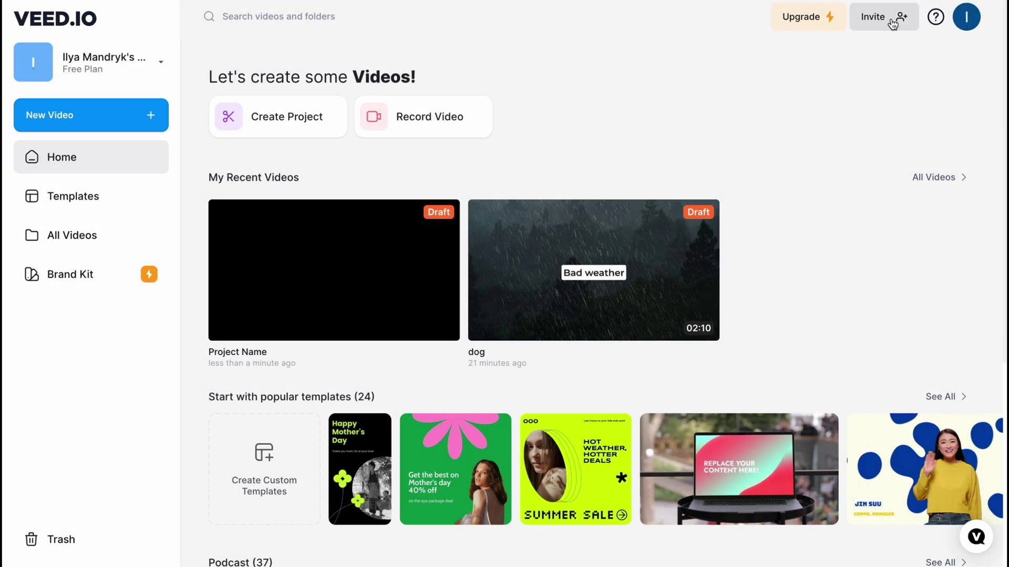
pyautogui.click(891, 21)
pyautogui.click(738, 53)
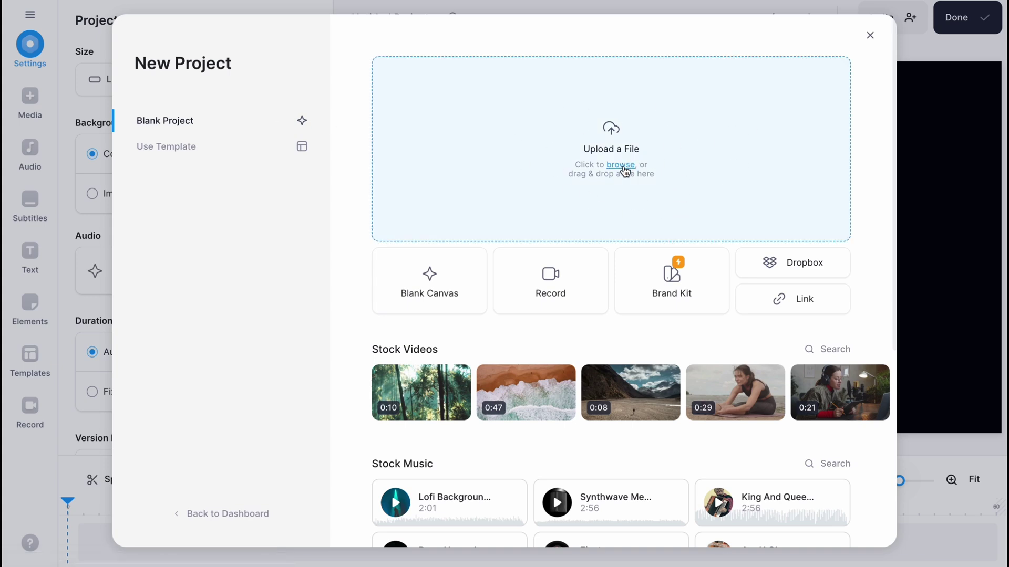
# Step: Upload the peaceful rain and nature sounds .mp4 files from the Desktop into the new project
pyautogui.click(625, 172)
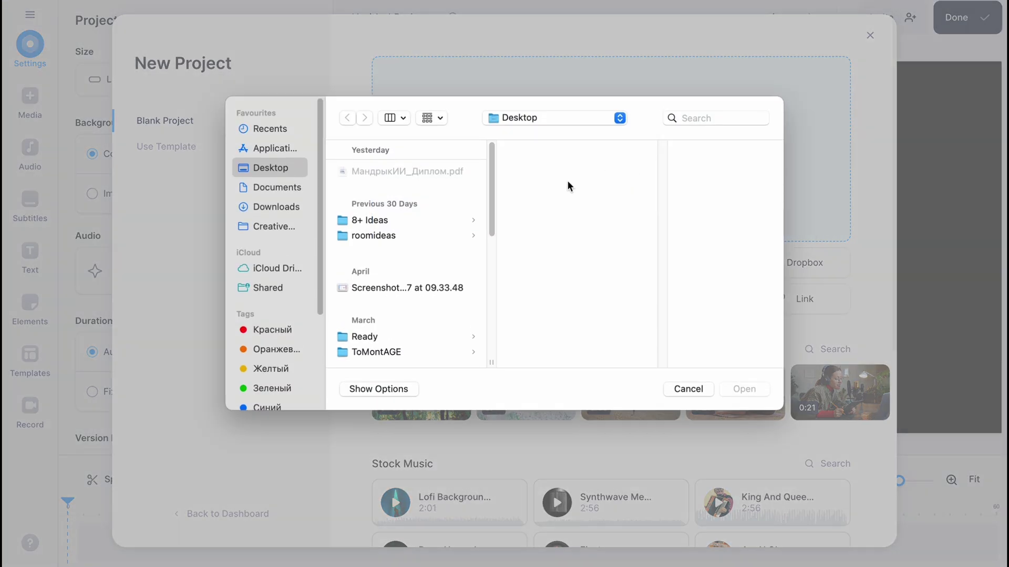
pyautogui.scroll(-5, 414, 270)
pyautogui.click(408, 268)
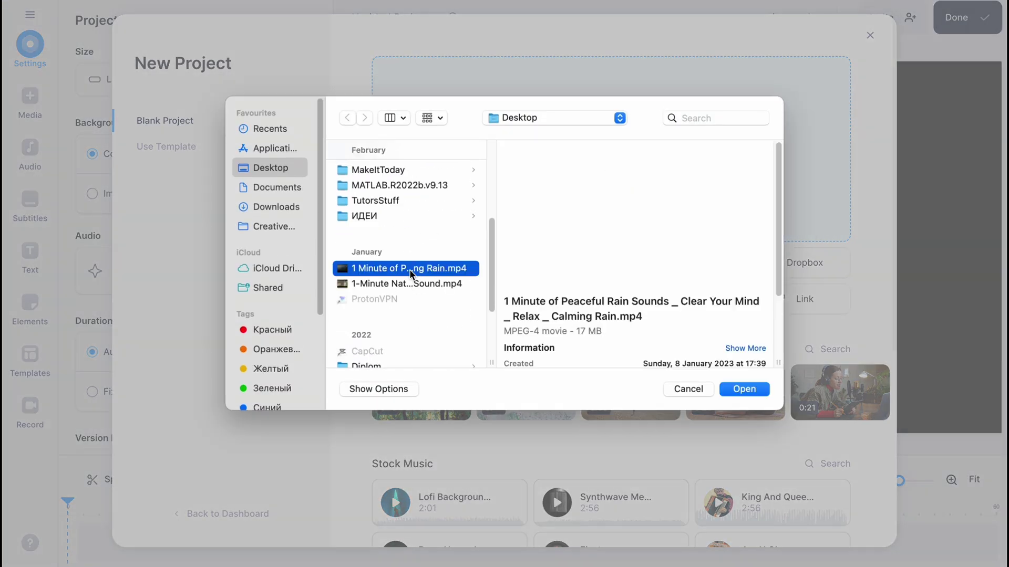
pyautogui.keyDown('shift'); pyautogui.click(413, 284); pyautogui.keyUp('shift')
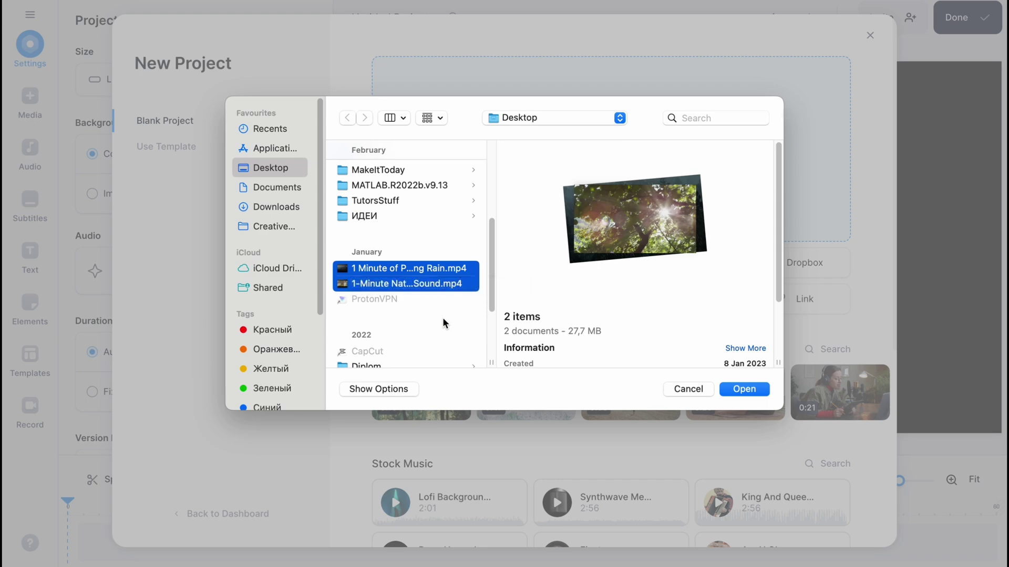
pyautogui.click(738, 389)
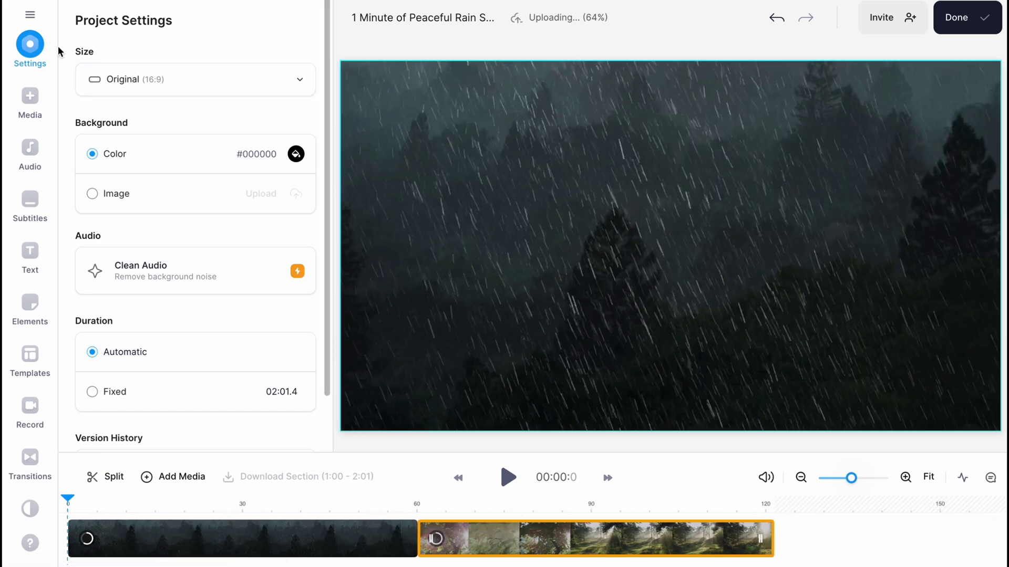
# Step: Look through the Audio, Subtitles, Text, Elements, Templates, Transitions and Settings panels, ending on Add Media
pyautogui.click(30, 99)
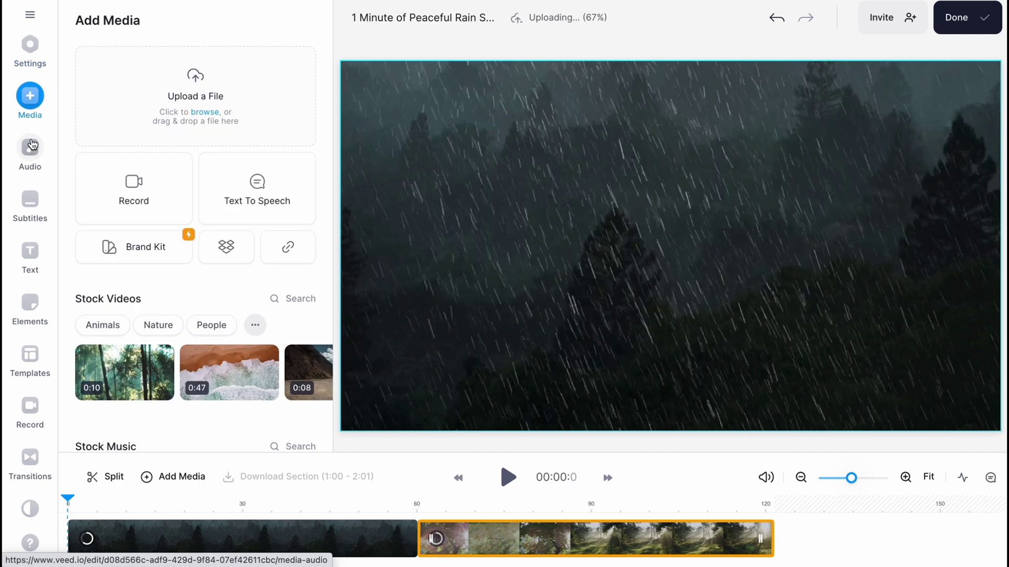
pyautogui.click(30, 150)
pyautogui.click(35, 199)
pyautogui.click(32, 262)
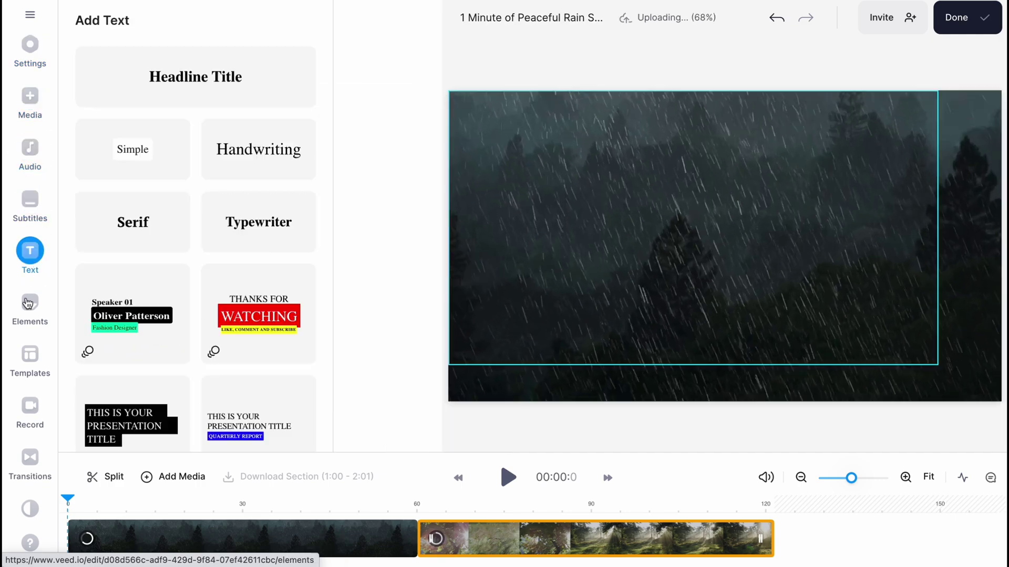
pyautogui.click(30, 312)
pyautogui.click(30, 377)
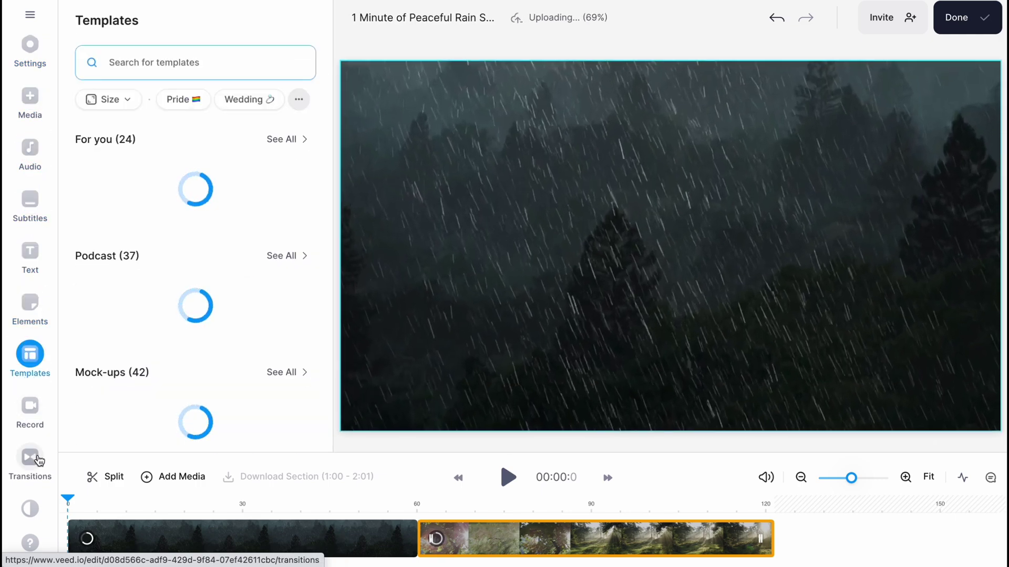
pyautogui.click(33, 458)
pyautogui.click(24, 43)
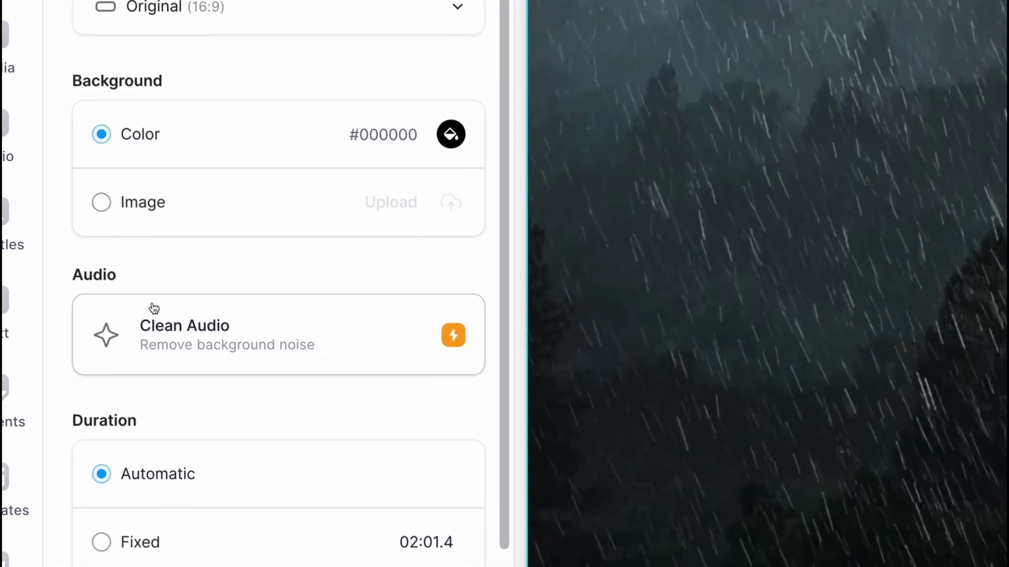
pyautogui.scroll(-3, 191, 329)
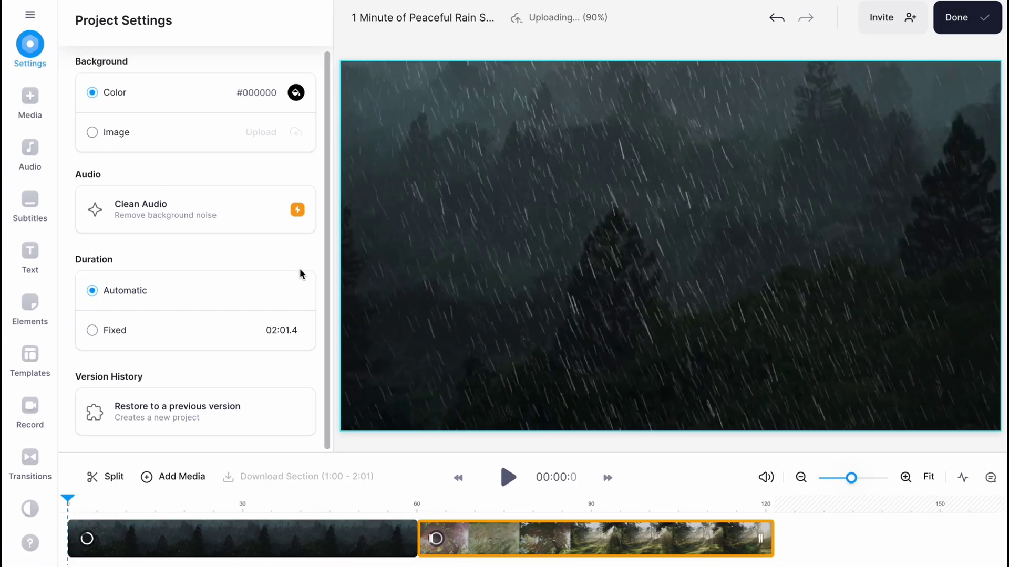
pyautogui.click(19, 0)
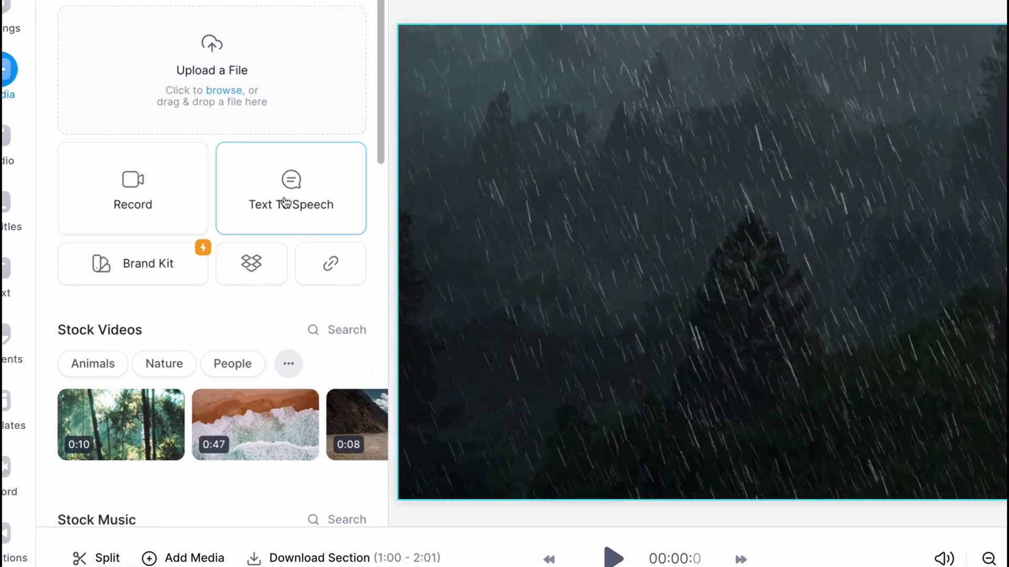
# Step: Add the 10-second stock bamboo forest clip and move it to the end of the timeline
pyautogui.scroll(-3, 196, 379)
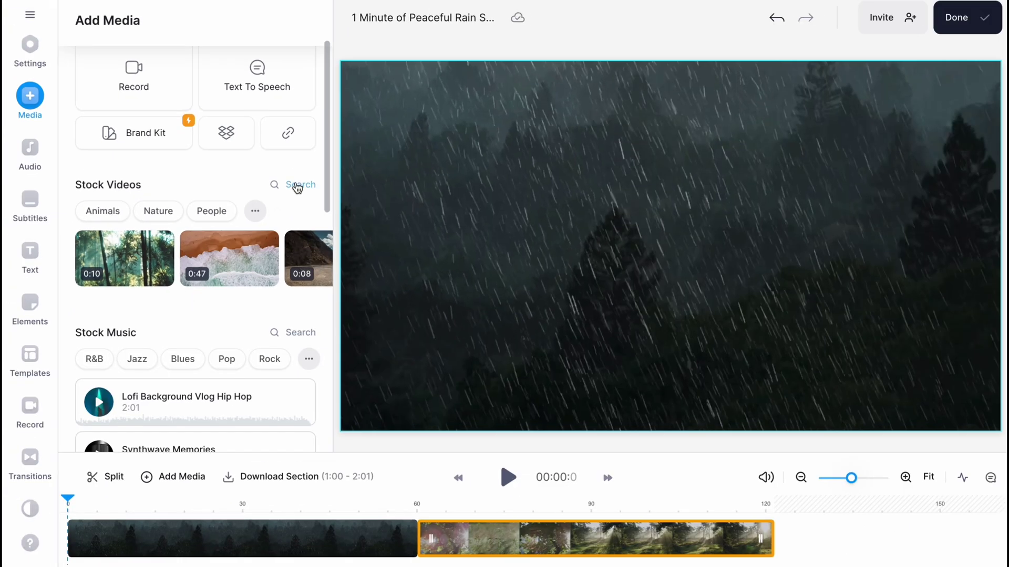
pyautogui.click(297, 186)
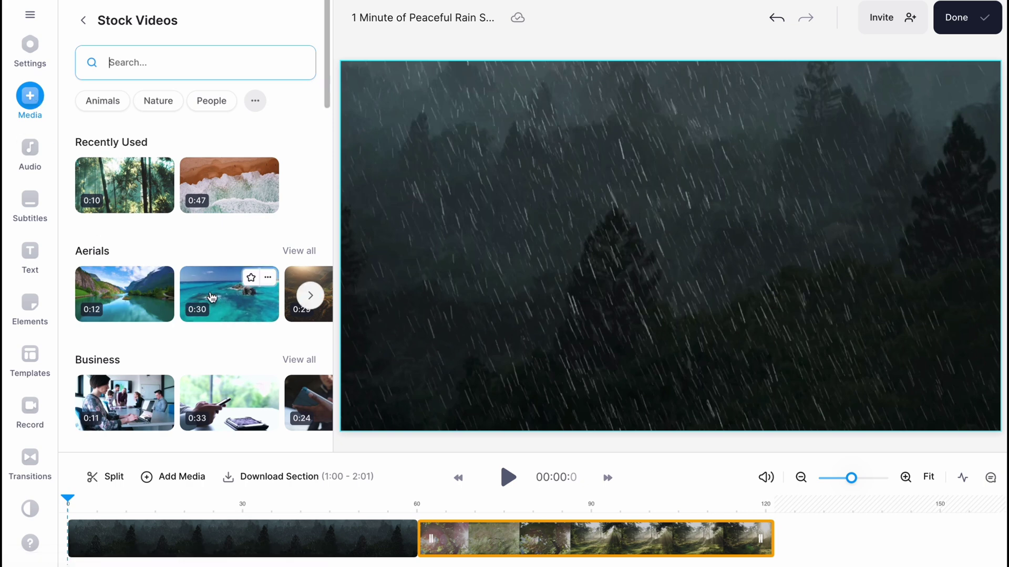
pyautogui.click(132, 194)
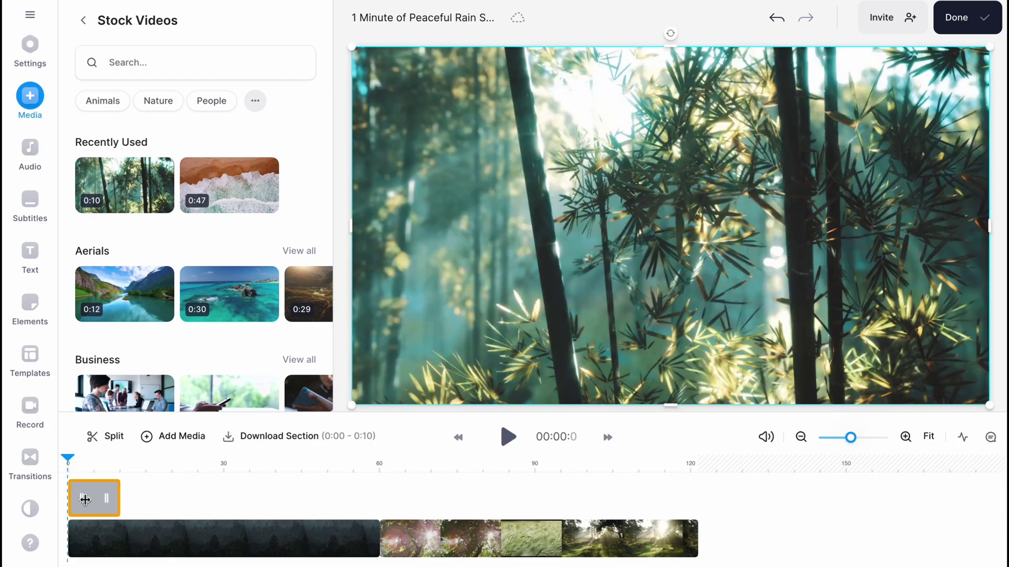
pyautogui.moveTo(85, 500); pyautogui.dragTo(697, 499)
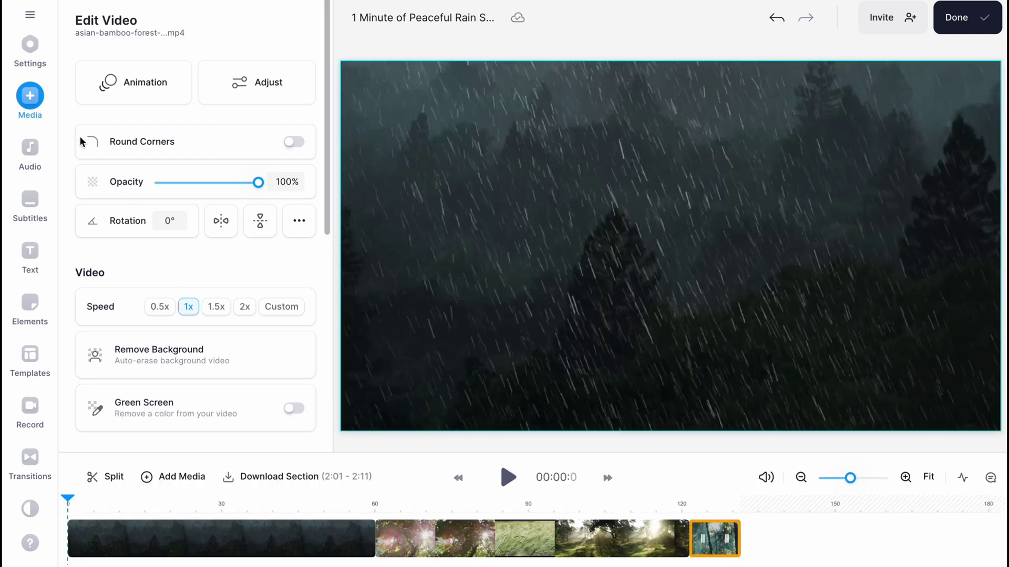
pyautogui.click(27, 154)
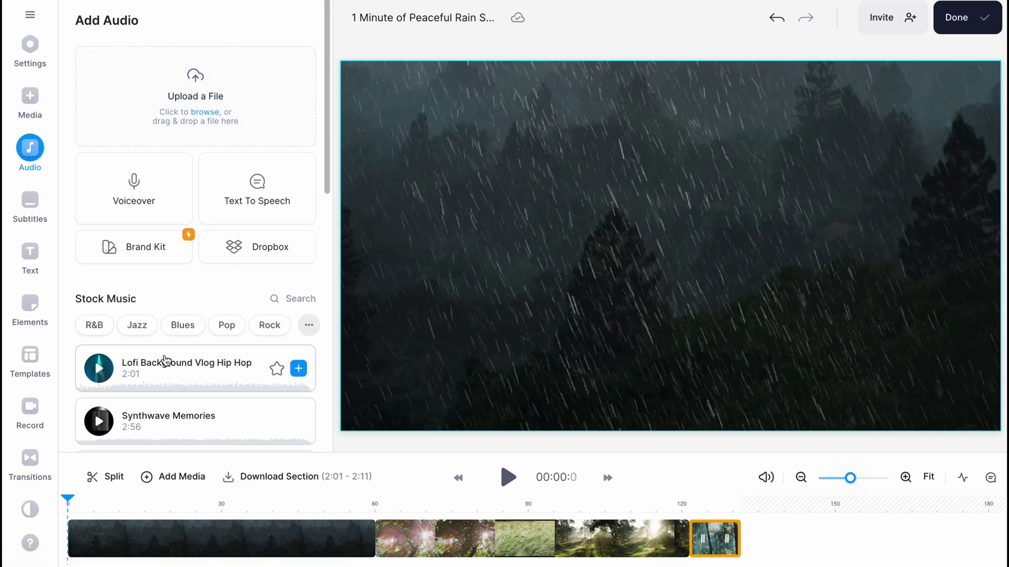
# Step: Browse the Add Audio library, then bring up the Add subtitles options
pyautogui.scroll(-1, 132, 320)
pyautogui.scroll(-5, 147, 336)
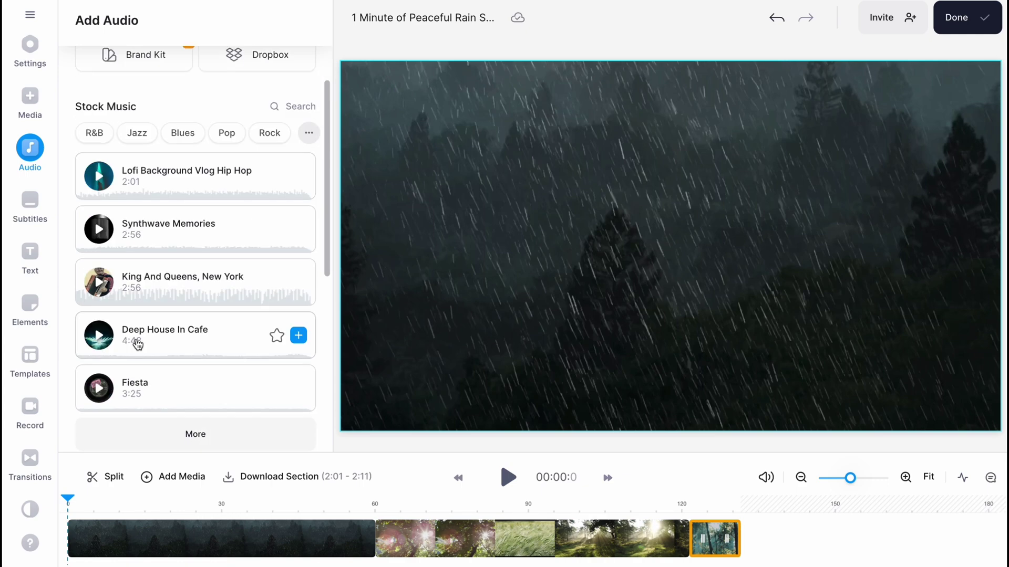
pyautogui.click(99, 353)
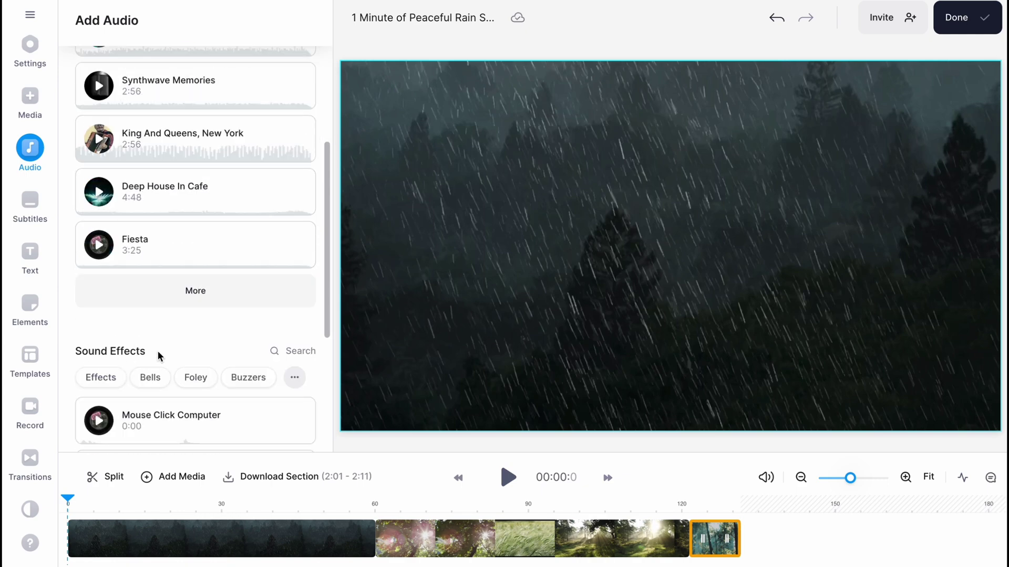
pyautogui.scroll(5, 163, 348)
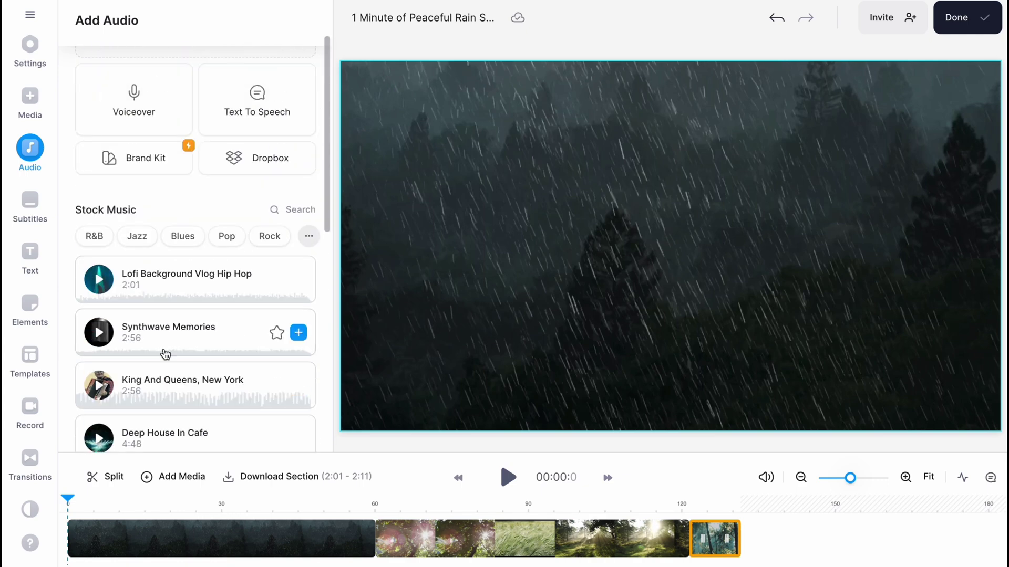
pyautogui.scroll(-1, 164, 352)
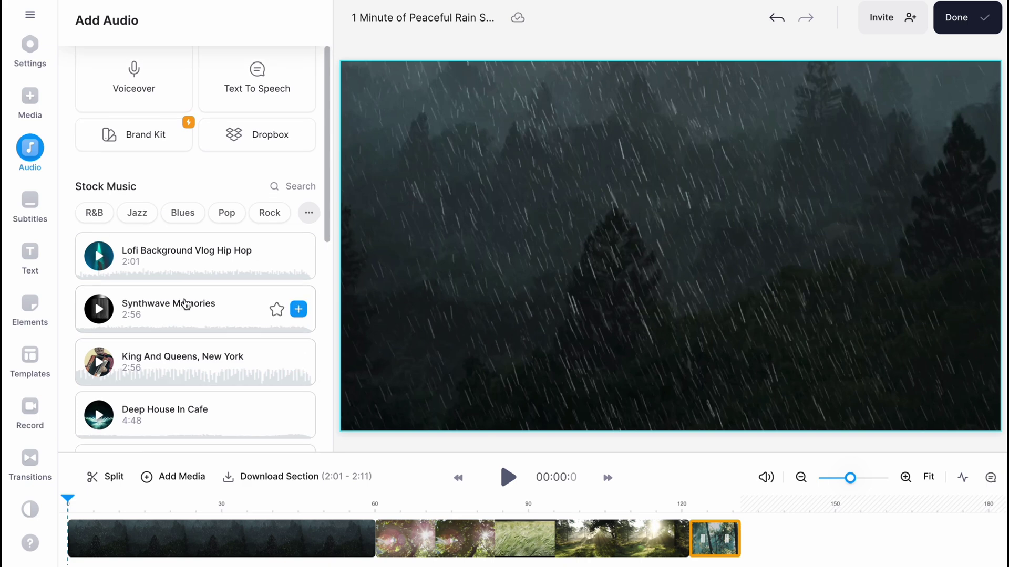
pyautogui.scroll(-2, 182, 303)
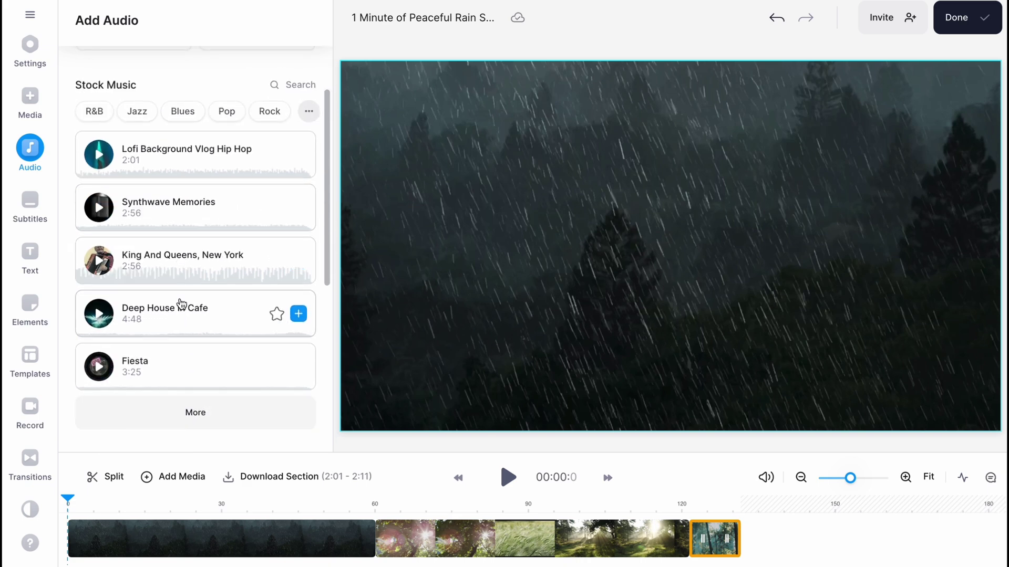
pyautogui.scroll(-3, 181, 303)
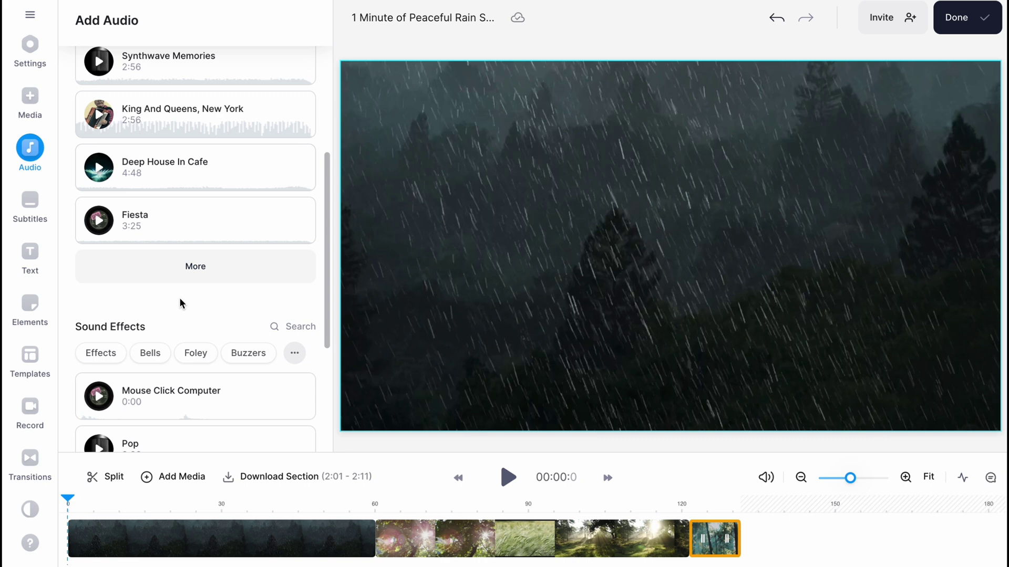
pyautogui.click(32, 203)
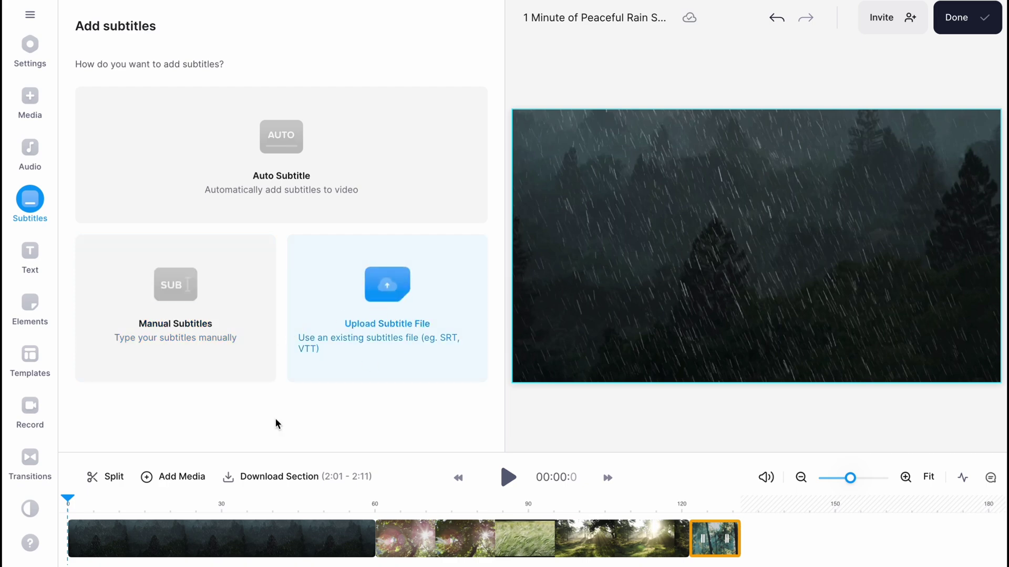
# Step: Look through the text style presets before switching to the Elements library
pyautogui.click(26, 256)
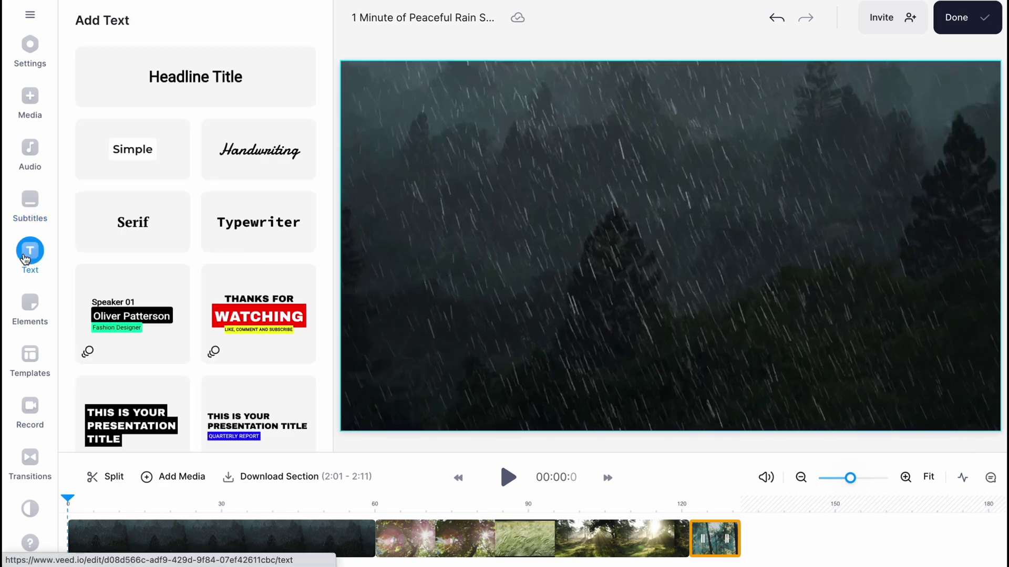
pyautogui.scroll(-2, 216, 289)
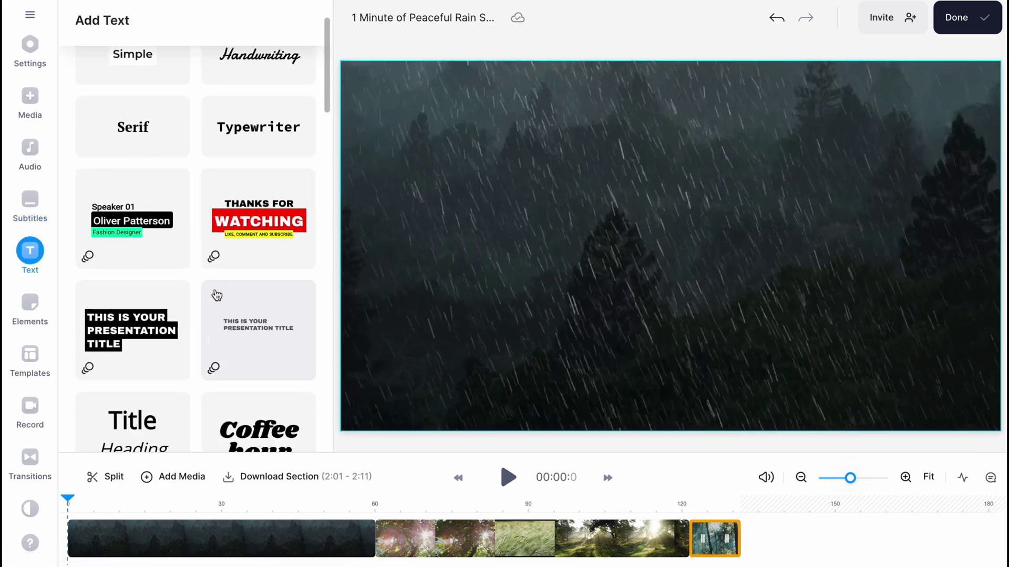
pyautogui.scroll(2, 216, 294)
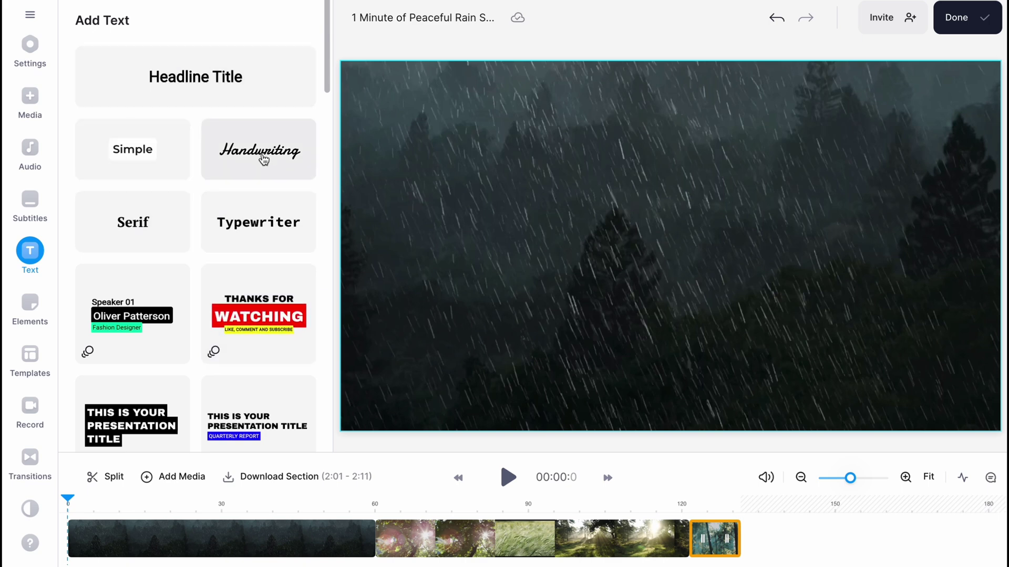
pyautogui.scroll(-18, 263, 159)
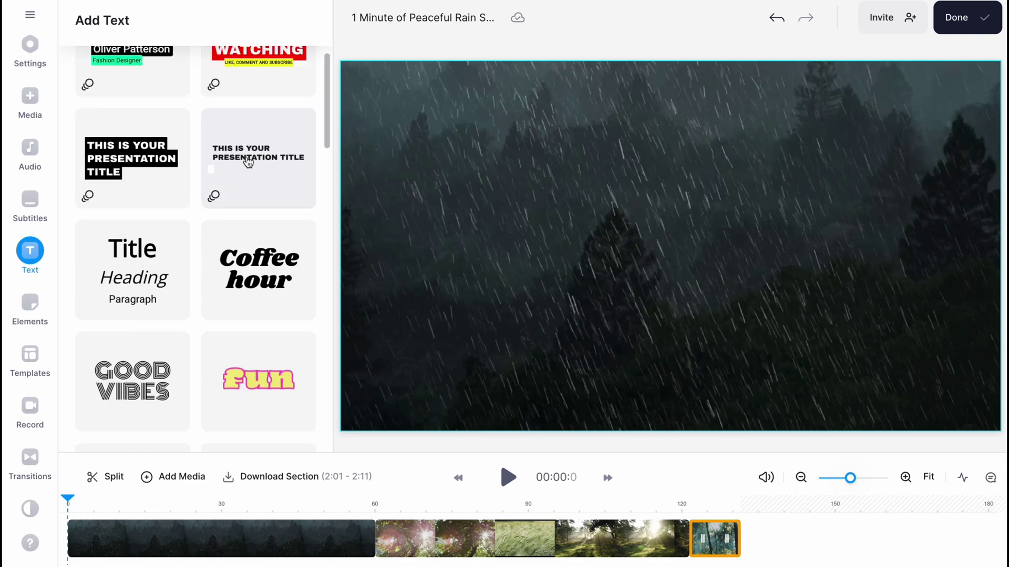
pyautogui.scroll(-12, 251, 319)
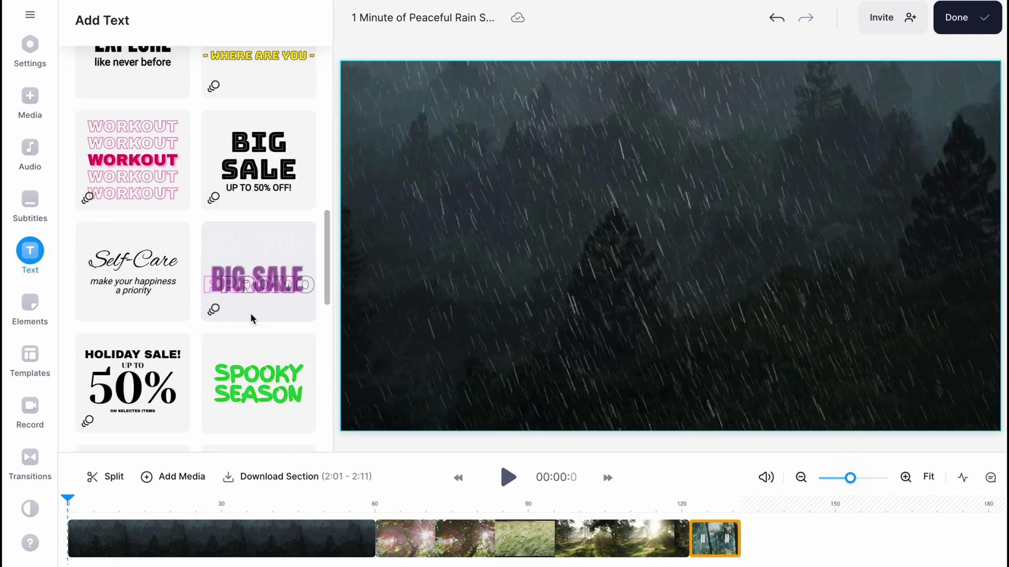
pyautogui.scroll(-2, 250, 320)
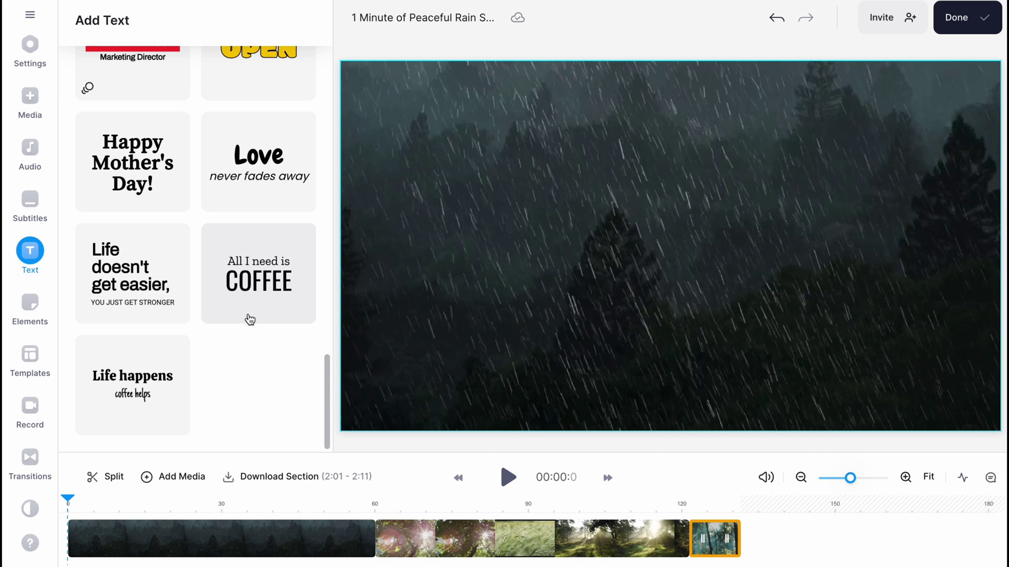
pyautogui.click(31, 307)
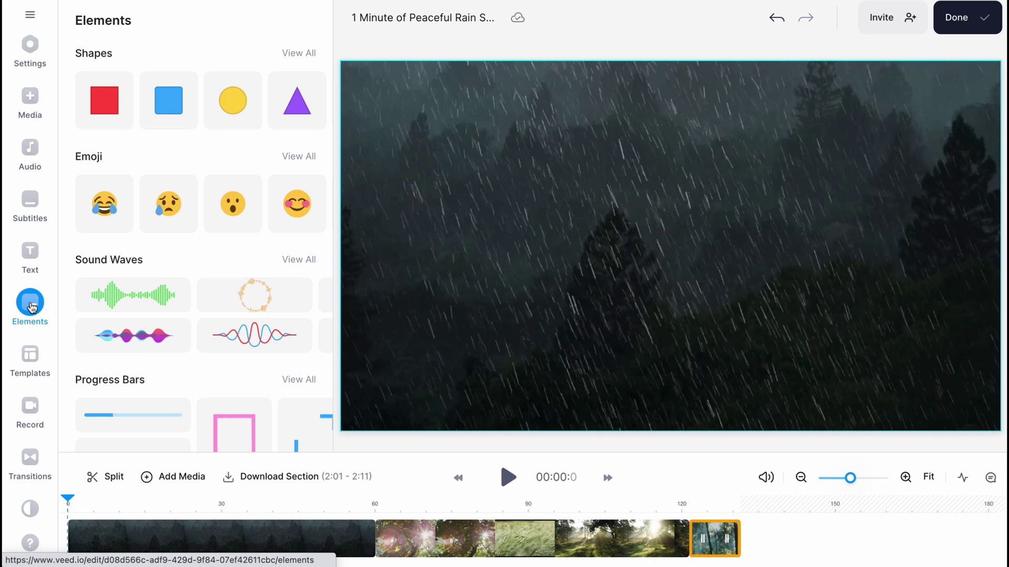
# Step: Scroll through the stickers, shapes and callouts in Elements, then bring up the Templates gallery
pyautogui.scroll(-3, 231, 284)
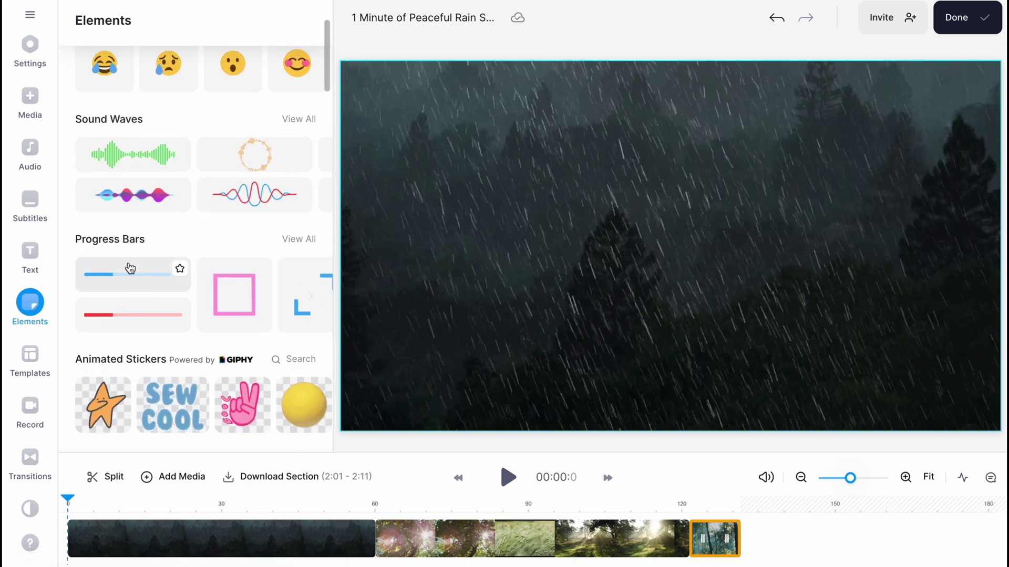
pyautogui.scroll(-4, 225, 300)
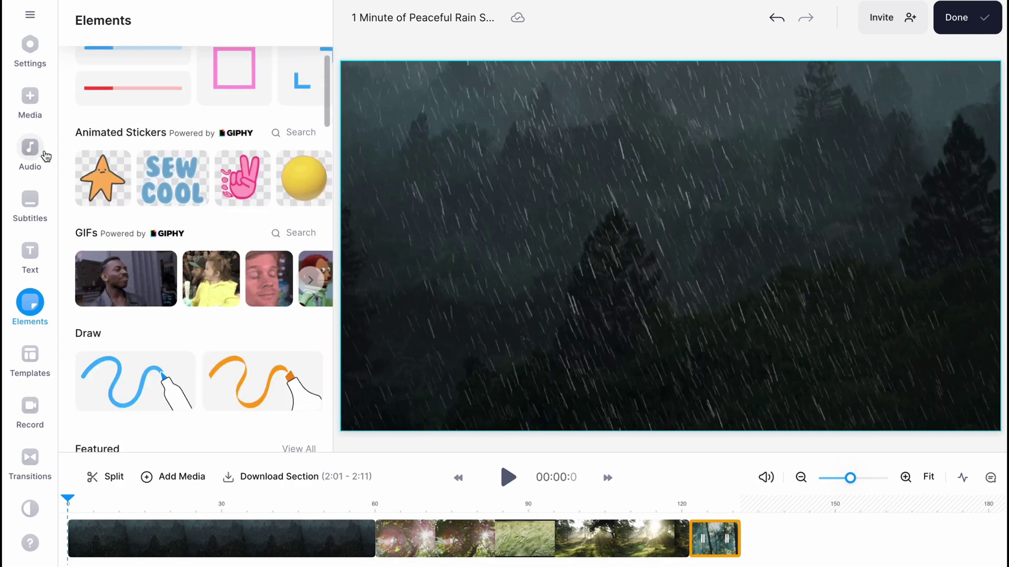
pyautogui.scroll(-3, 105, 315)
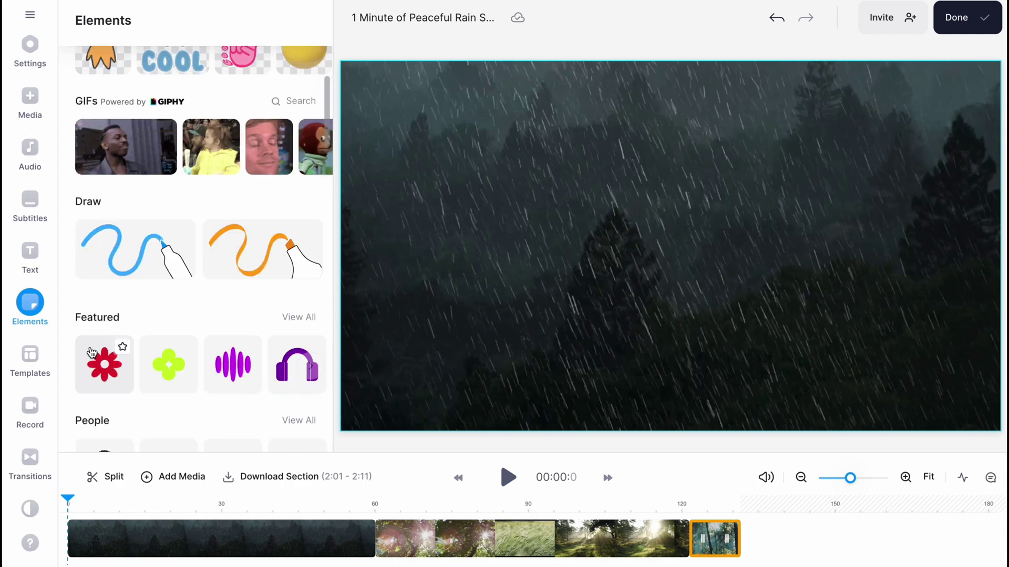
pyautogui.scroll(-5, 163, 348)
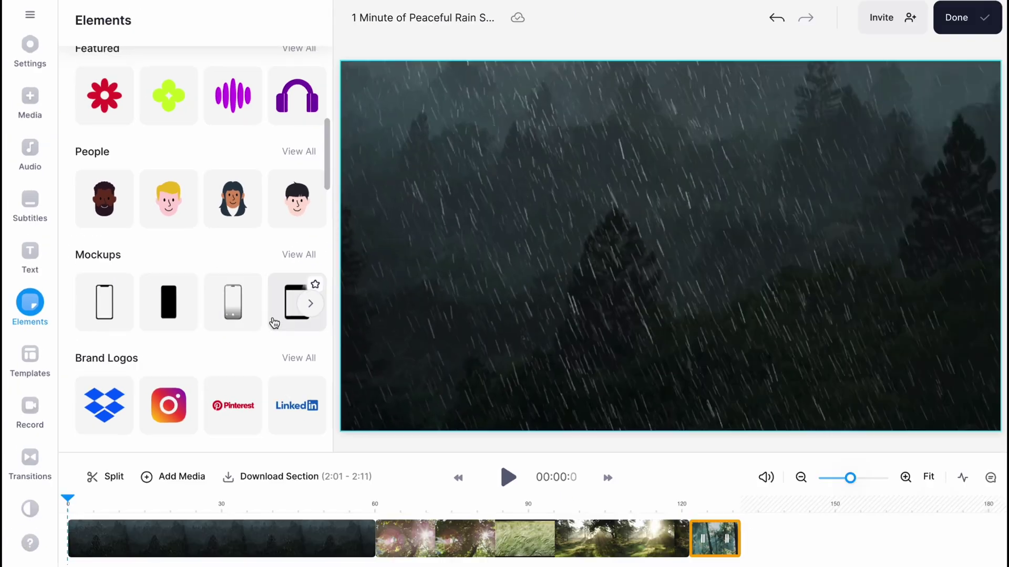
pyautogui.scroll(-2, 126, 317)
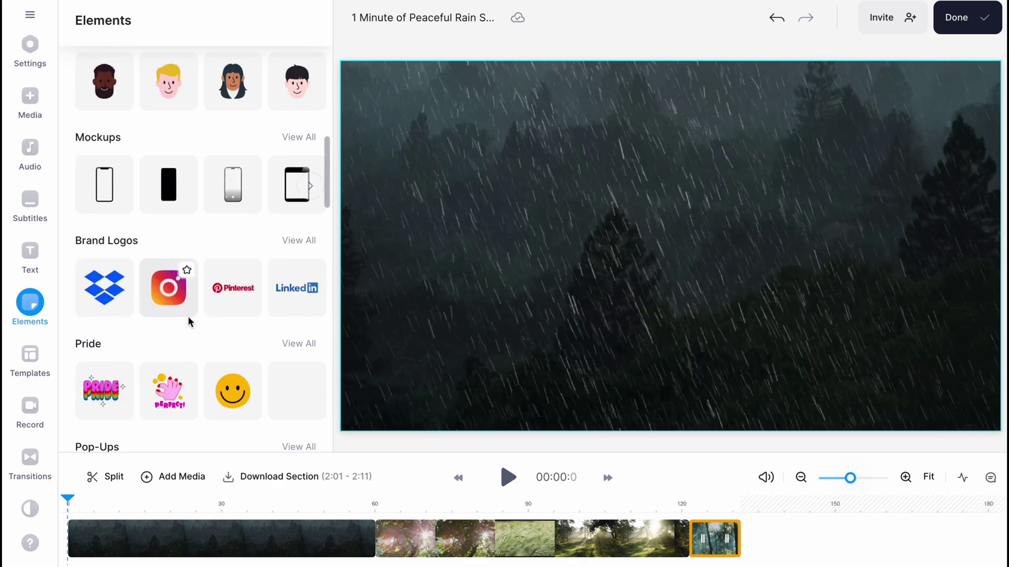
pyautogui.scroll(-1, 187, 316)
pyautogui.scroll(-2, 176, 277)
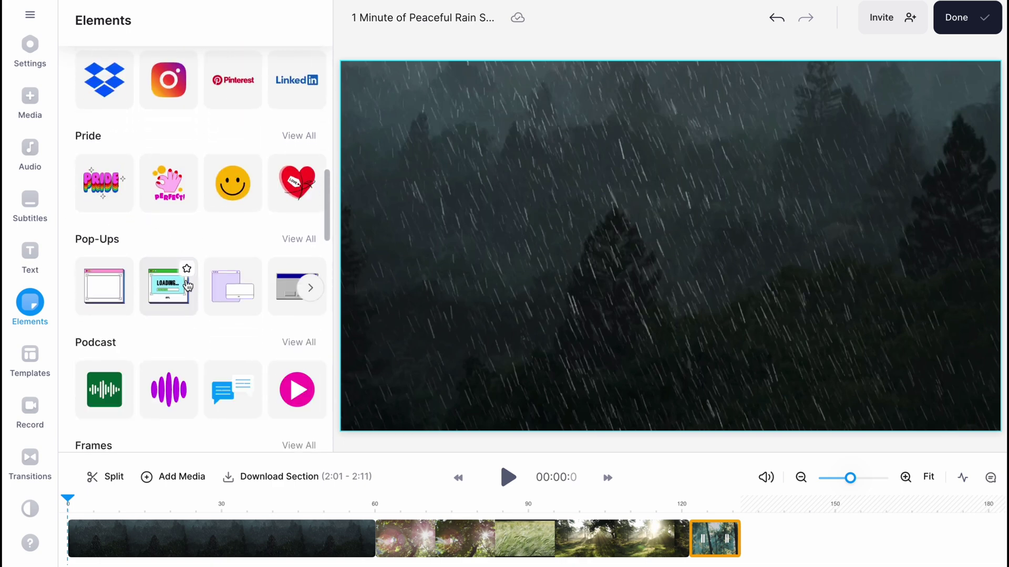
pyautogui.scroll(-5, 188, 295)
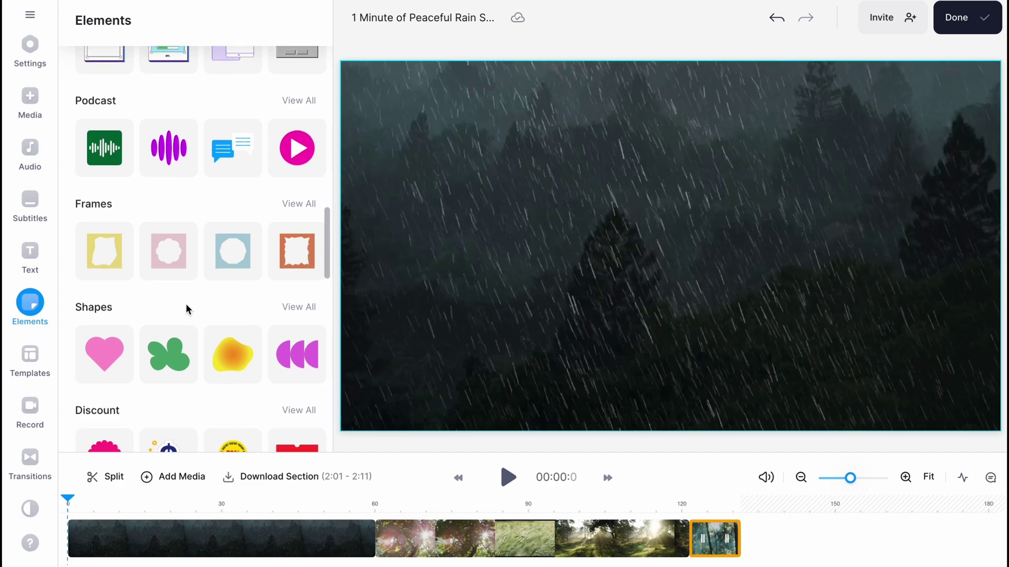
pyautogui.scroll(-2, 185, 309)
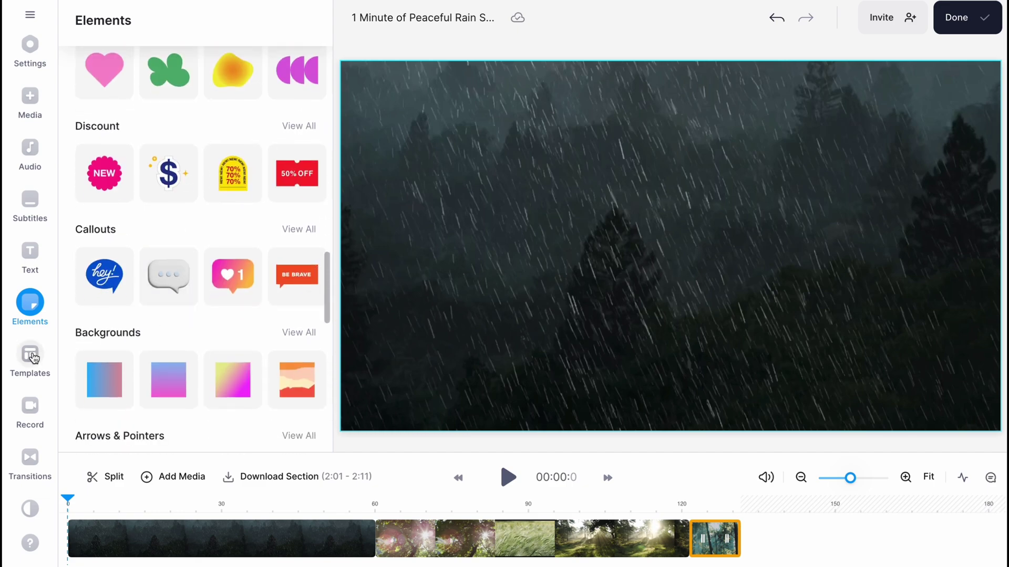
pyautogui.click(31, 356)
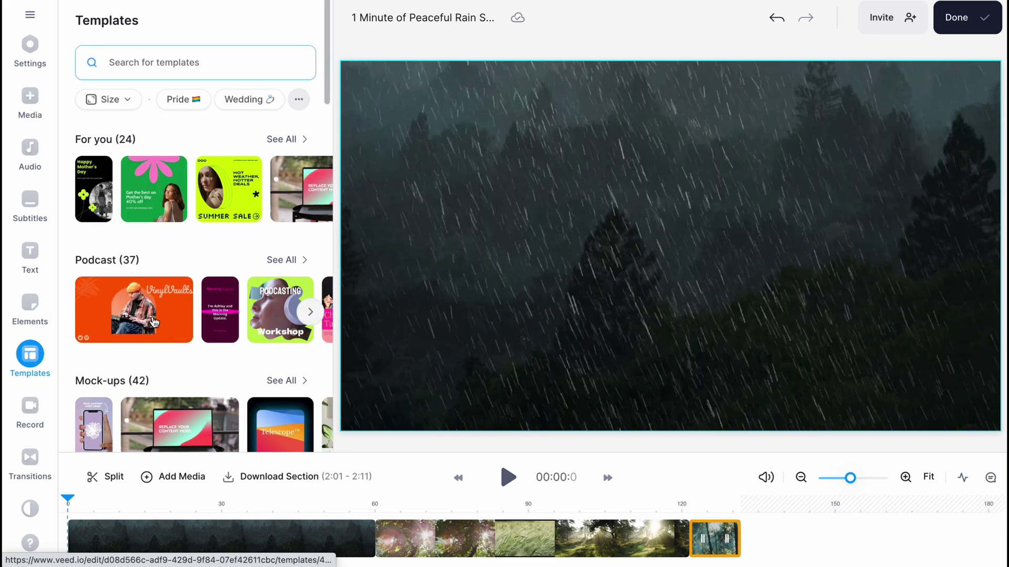
# Step: Apply the Music Podcast template, confirming the project replacement, and scrub through its content
pyautogui.scroll(-1, 148, 315)
pyautogui.click(138, 277)
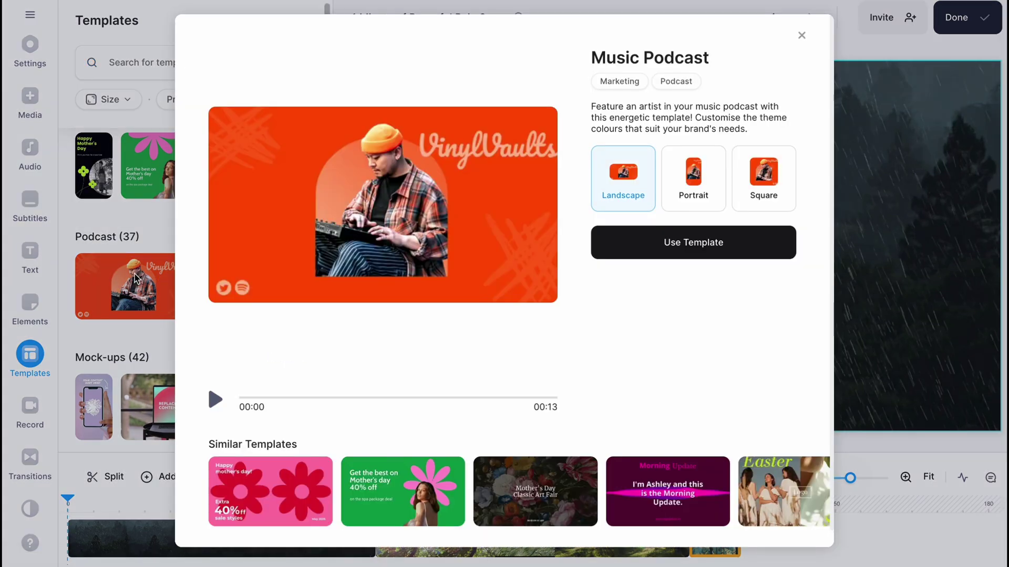
pyautogui.click(676, 256)
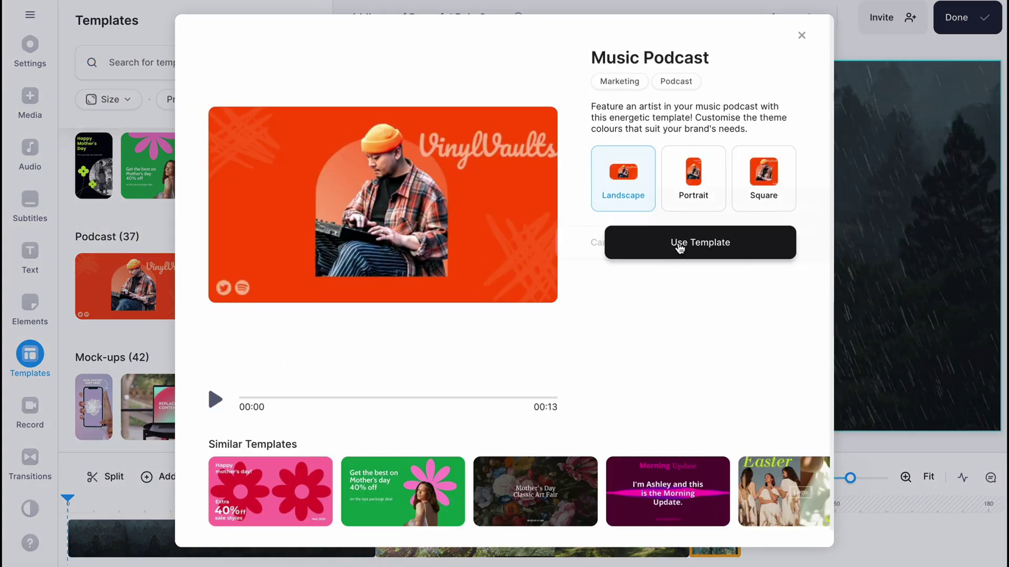
pyautogui.click(756, 243)
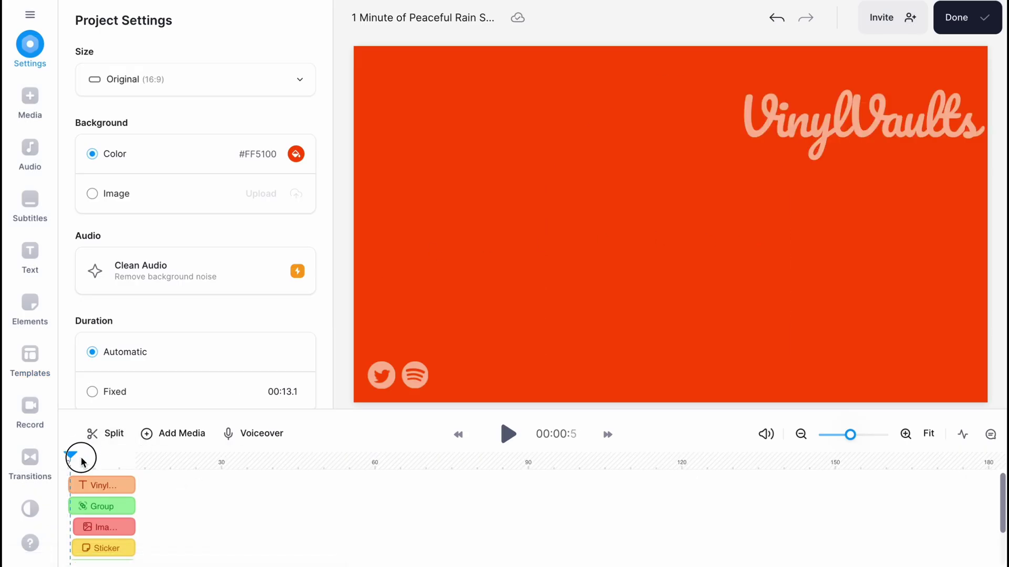
pyautogui.moveTo(82, 461)
pyautogui.mouseDown()
pyautogui.moveTo(138, 462)
pyautogui.moveTo(98, 469)
pyautogui.mouseUp()
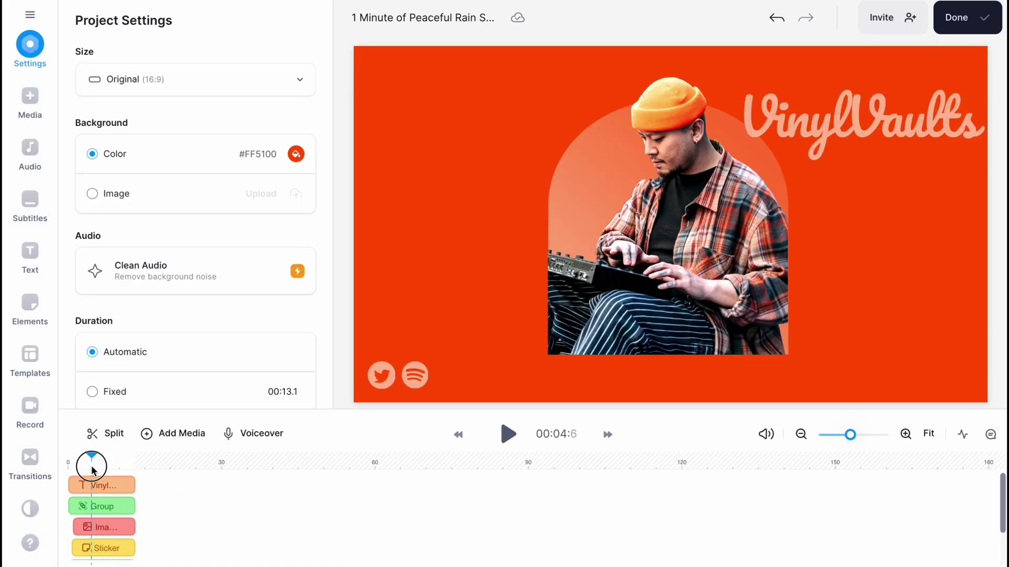
# Step: Undo the Music Podcast template to restore the original clips, with Transitions showing
pyautogui.click(775, 21)
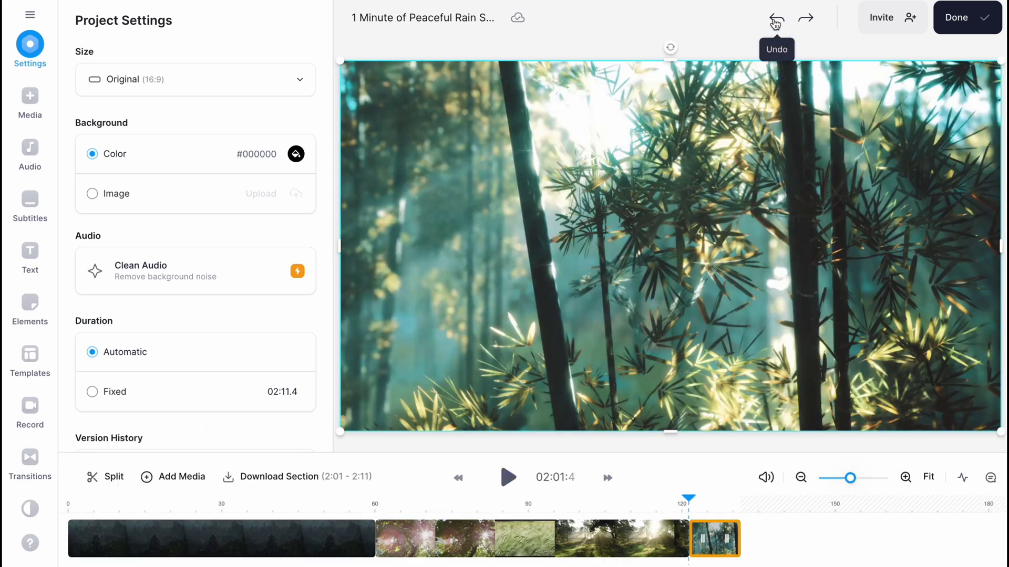
pyautogui.scroll(-1, 24, 418)
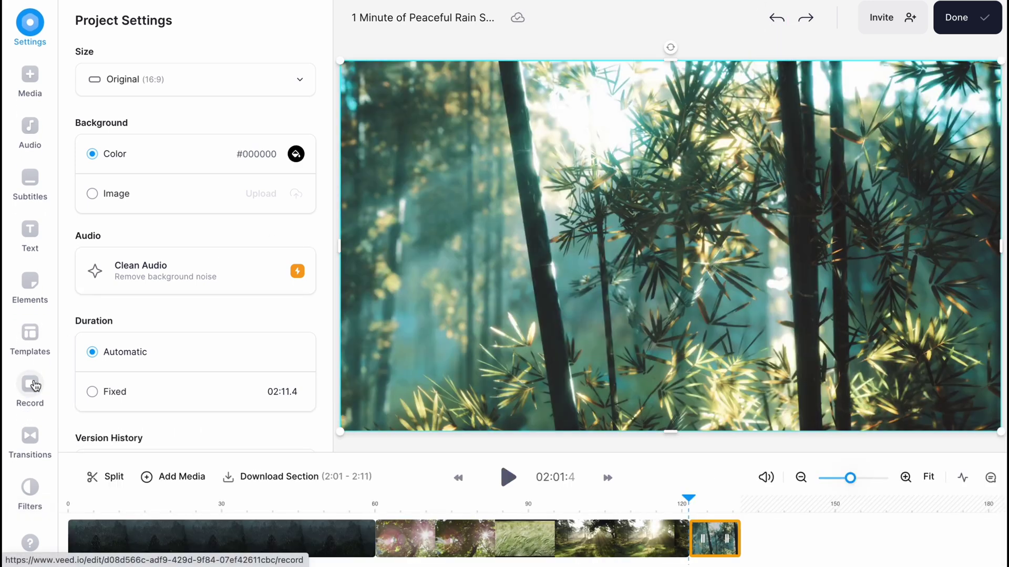
pyautogui.click(42, 438)
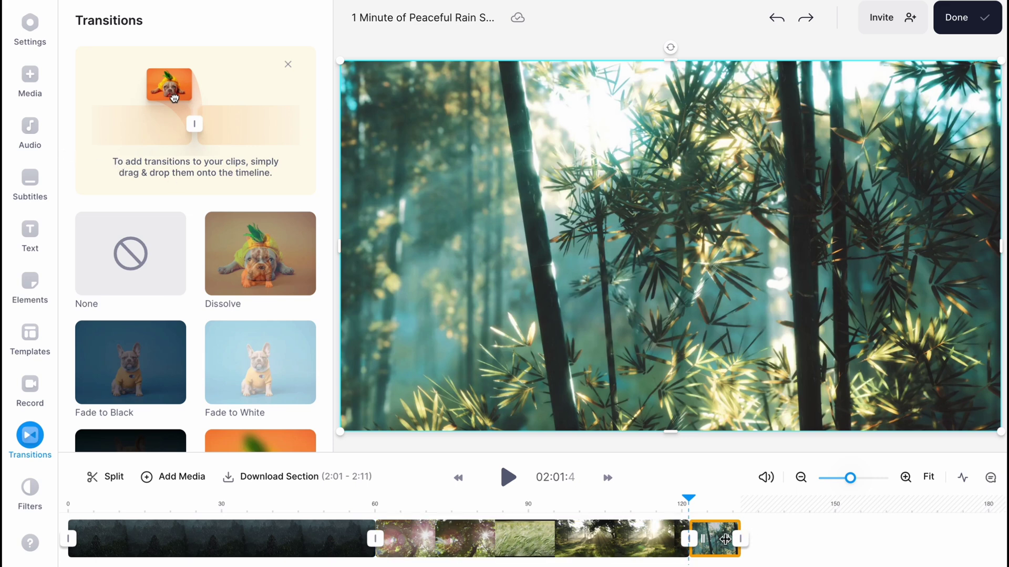
# Step: Delete the short bamboo forest clip and scrub the preview to 01:12 in the forest clip
pyautogui.press('Delete')
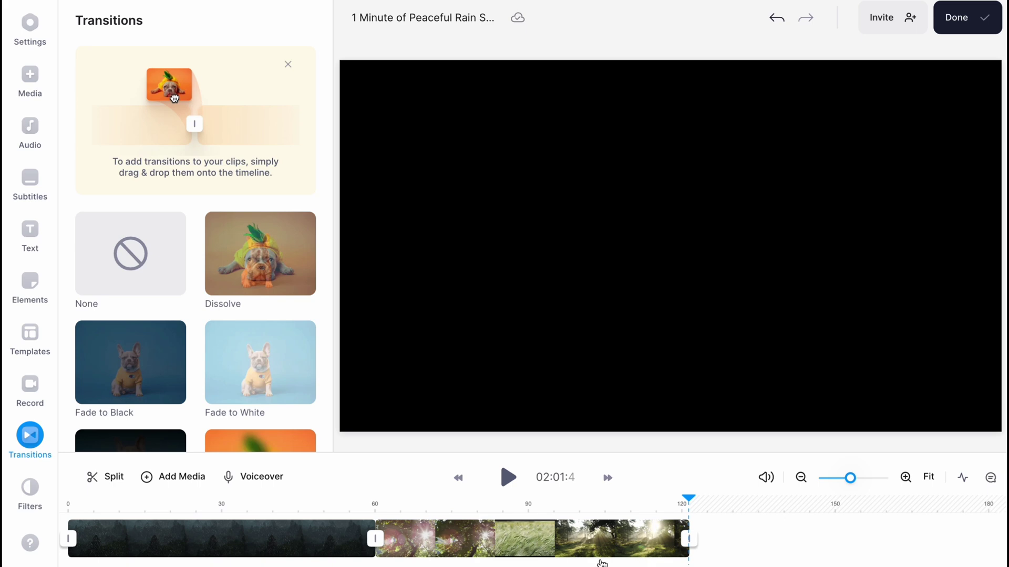
pyautogui.click(315, 542)
pyautogui.click(335, 513)
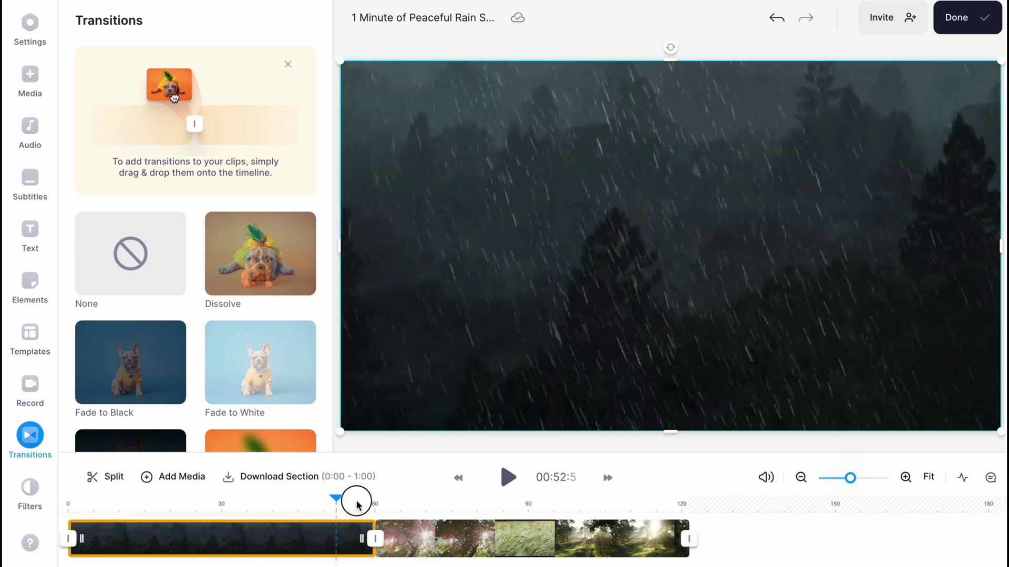
pyautogui.moveTo(357, 506); pyautogui.dragTo(438, 506)
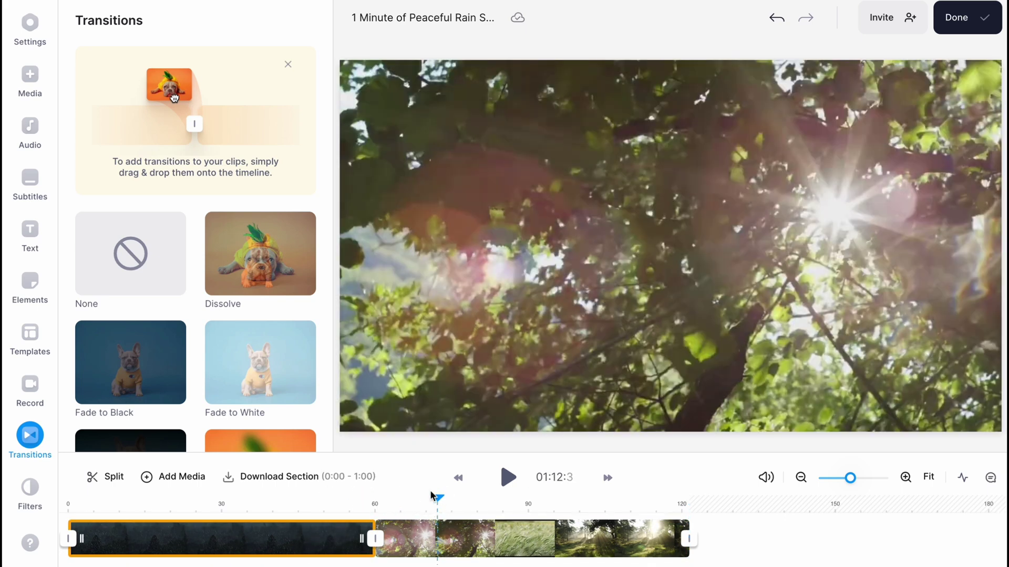
pyautogui.scroll(-2, 256, 187)
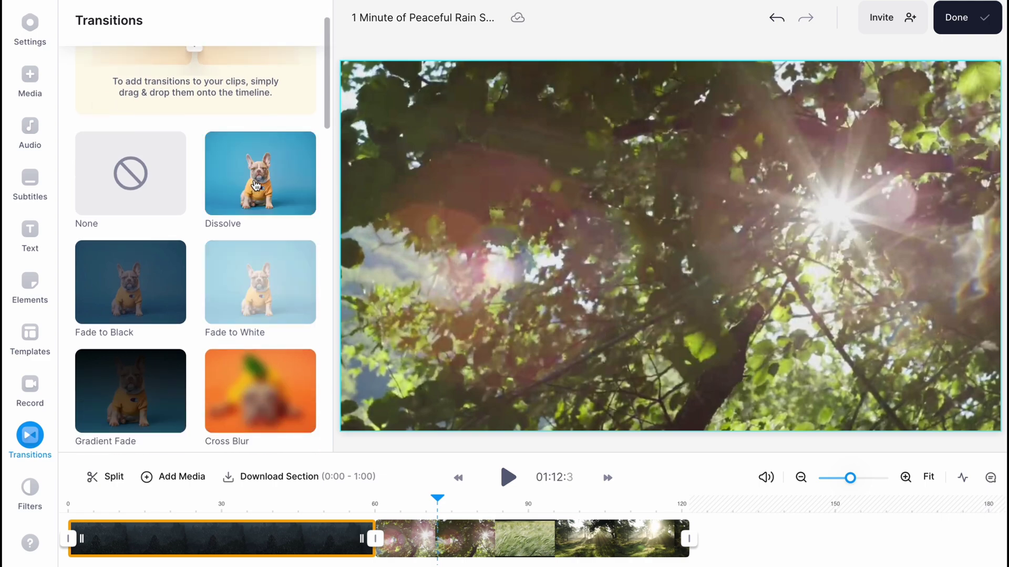
# Step: Place a Dissolve transition between the rain and forest clips and play it back to check
pyautogui.moveTo(274, 201); pyautogui.dragTo(374, 539)
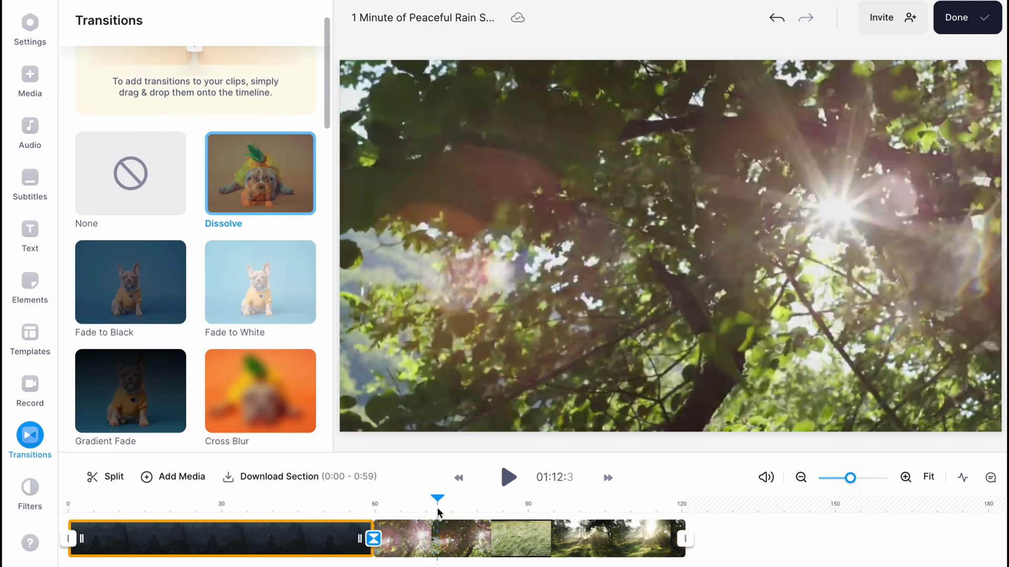
pyautogui.moveTo(440, 496); pyautogui.dragTo(368, 504)
pyautogui.press('XF86AudioMute')
pyautogui.press('space')
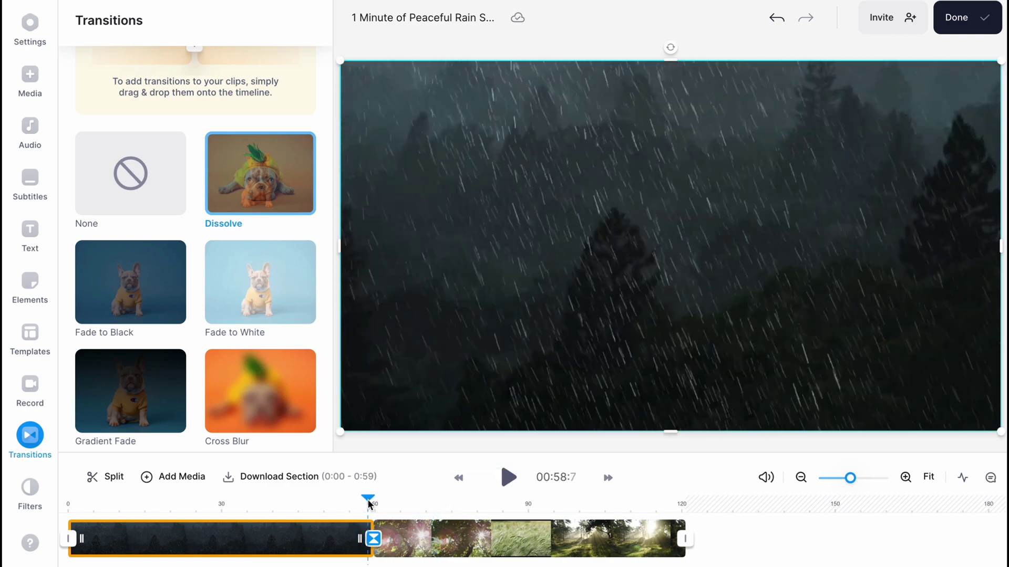
pyautogui.press('space')
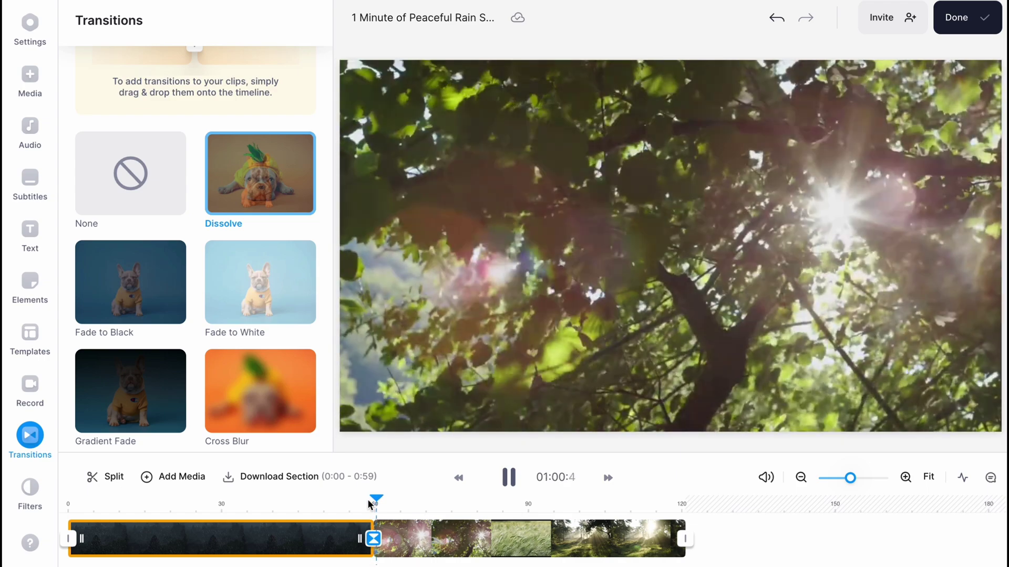
pyautogui.press('space')
pyautogui.click(166, 505)
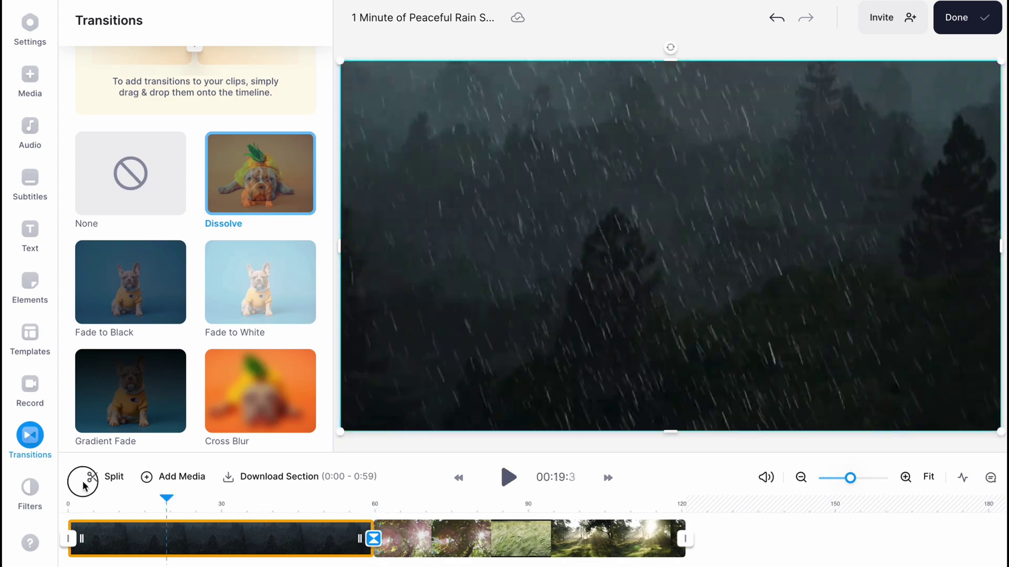
# Step: Browse the text templates and add the OPEN template over the rain clip
pyautogui.click(35, 240)
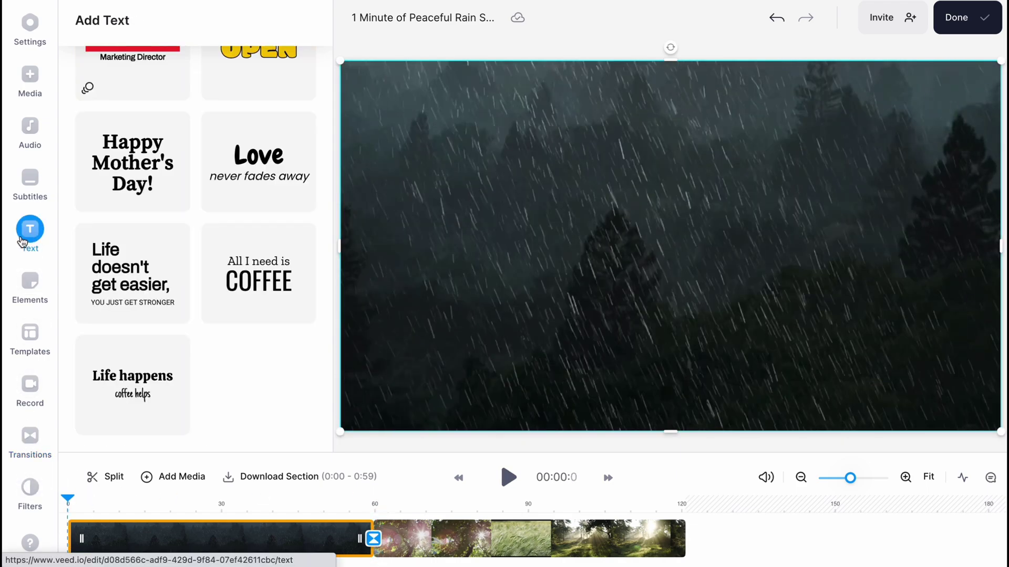
pyautogui.scroll(-5, 214, 265)
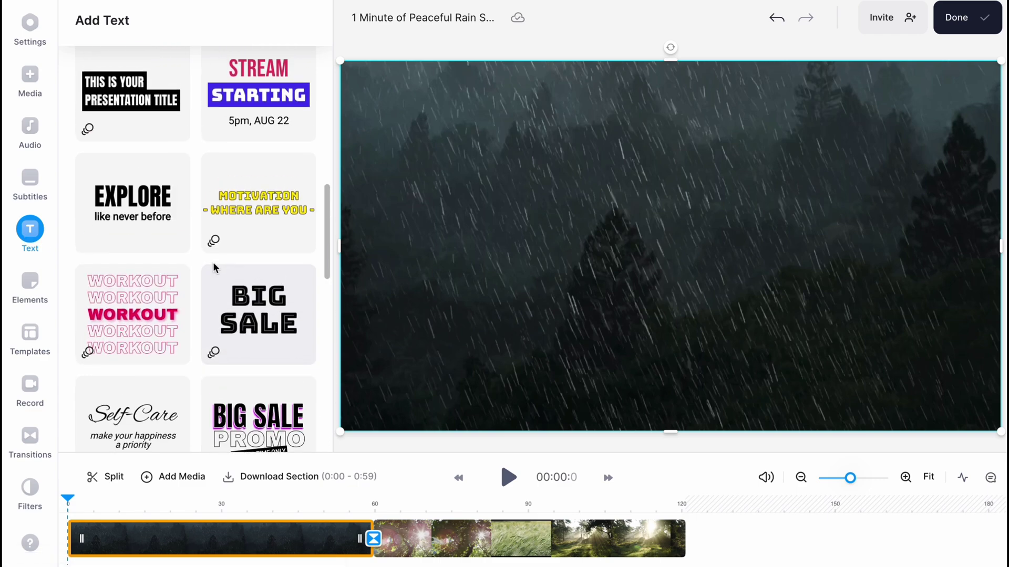
pyautogui.scroll(5, 214, 268)
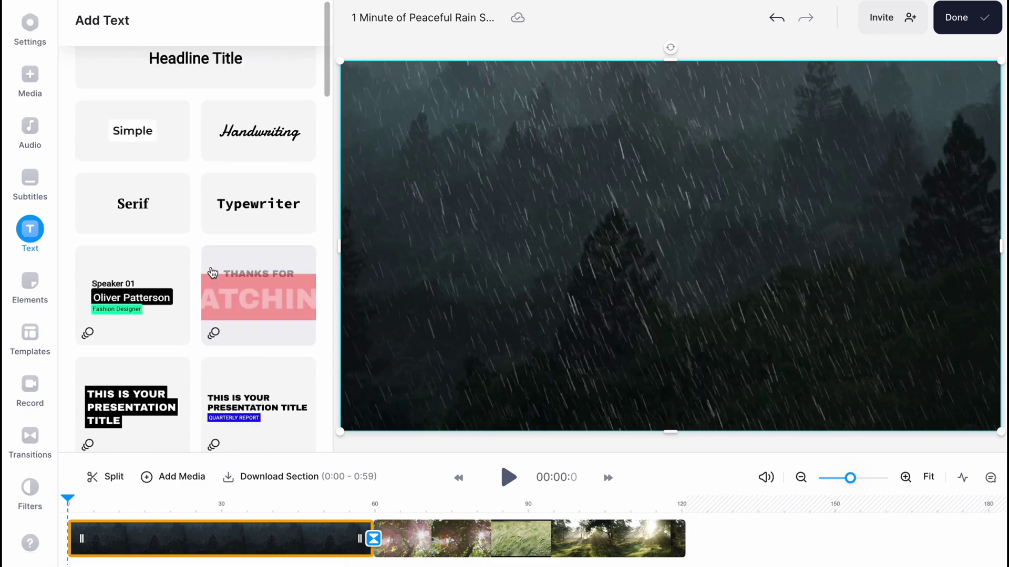
pyautogui.scroll(-5, 212, 272)
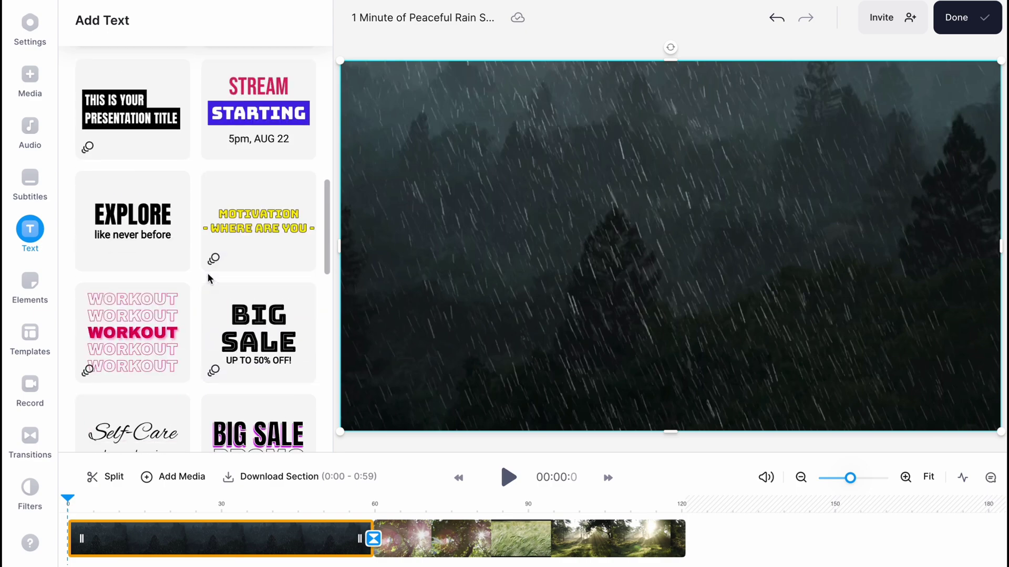
pyautogui.scroll(-6, 209, 278)
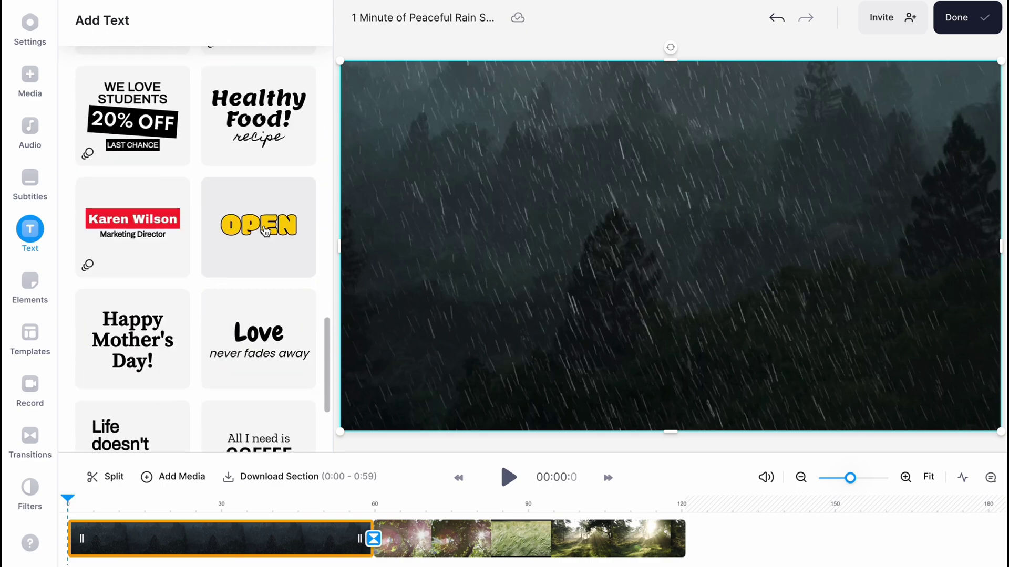
pyautogui.click(254, 228)
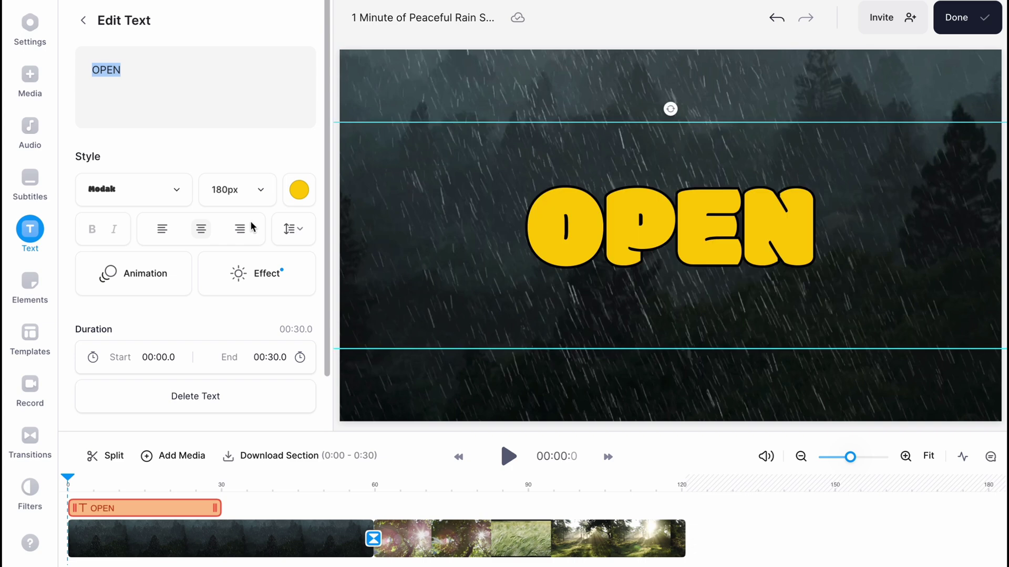
# Step: Change the OPEN title's colour from yellow to white (#ffffff)
pyautogui.click(299, 189)
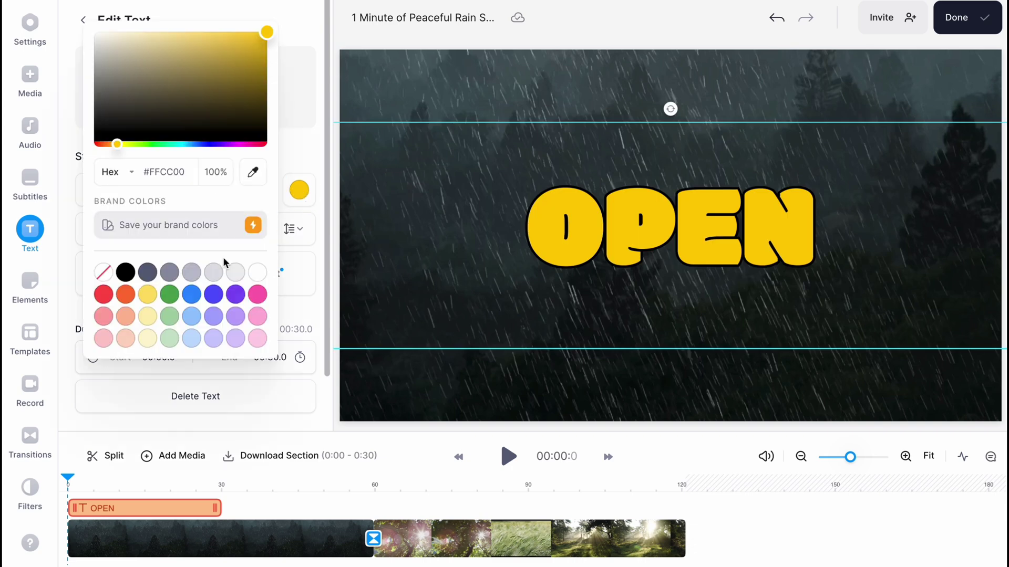
pyautogui.click(258, 273)
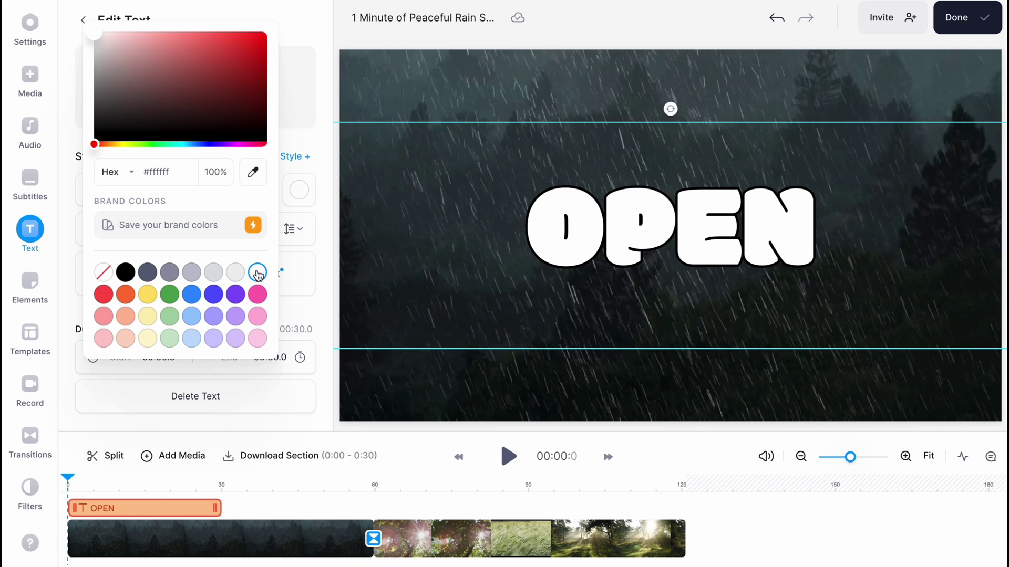
pyautogui.click(321, 150)
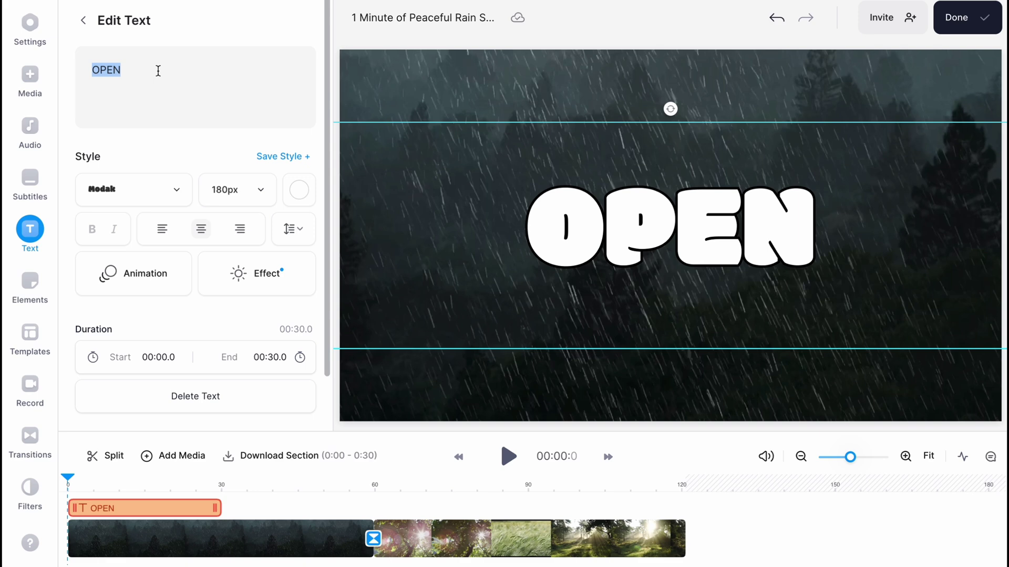
# Step: Change the title text to 'Bad WEather' at 36px font size
pyautogui.write('Bad ')
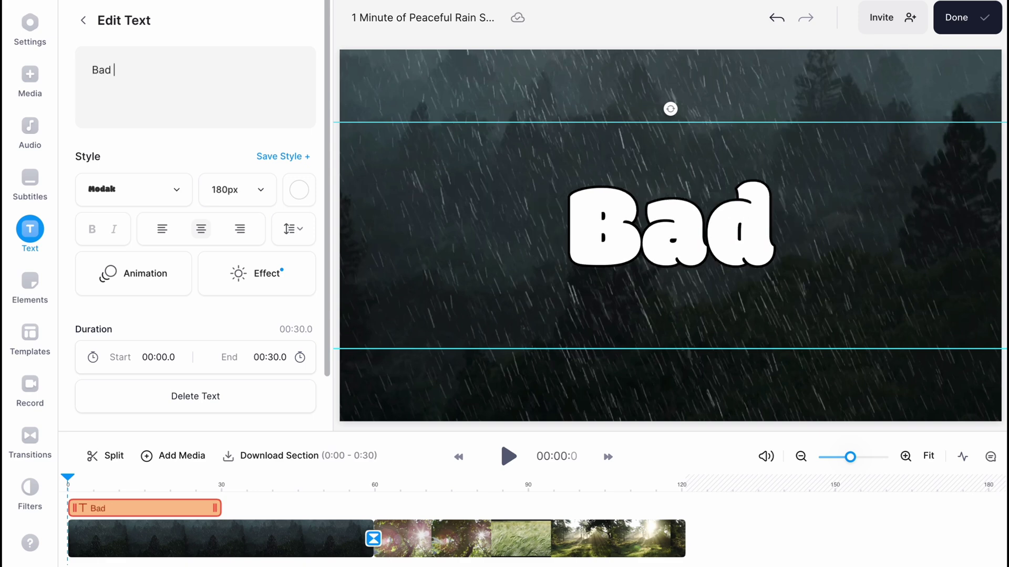
pyautogui.write('WEather')
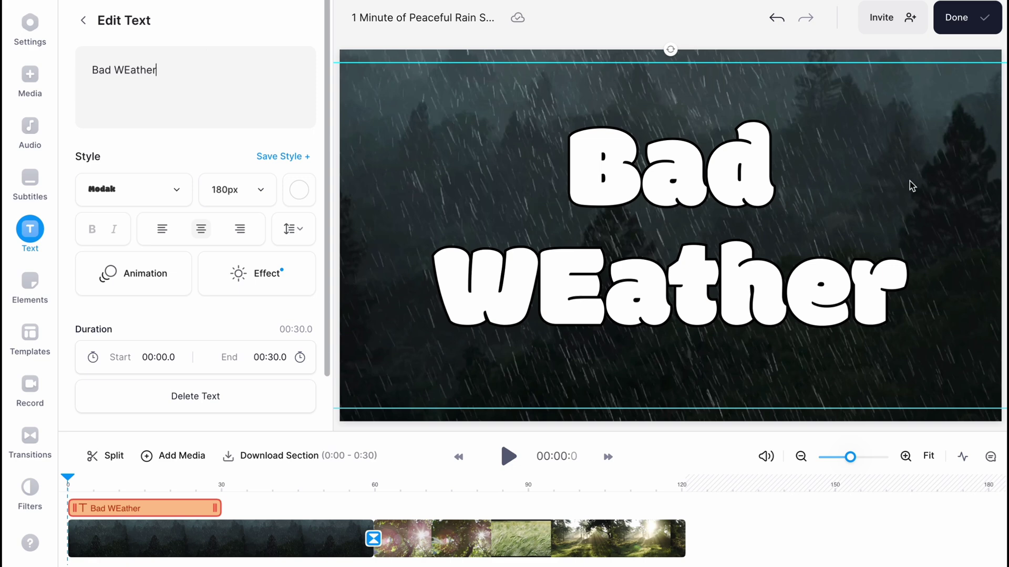
pyautogui.click(257, 205)
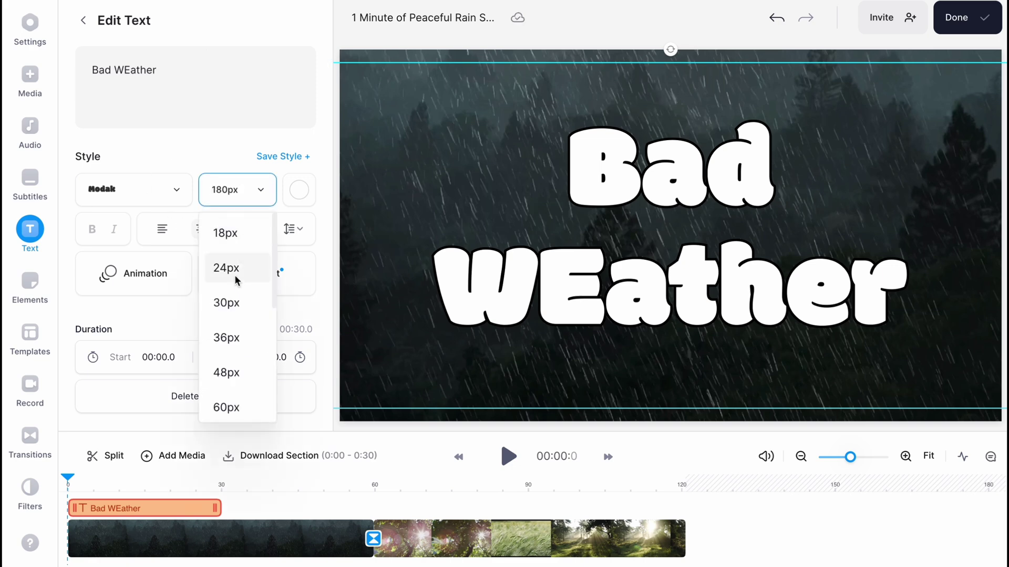
pyautogui.click(233, 337)
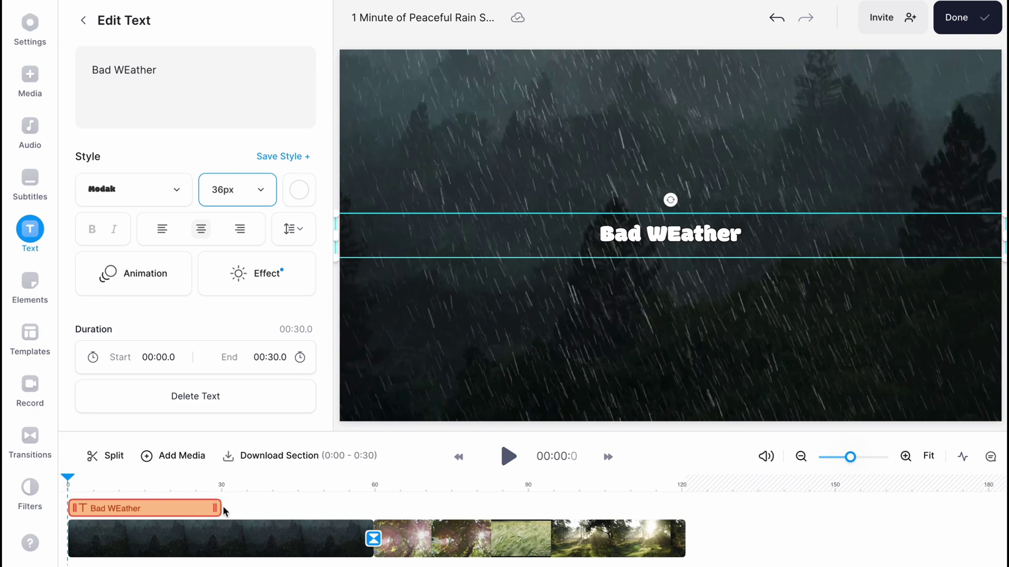
# Step: Extend the Bad WEather title to end at 00:59.7 and check it in playback
pyautogui.moveTo(215, 508); pyautogui.dragTo(373, 508)
pyautogui.press('space')
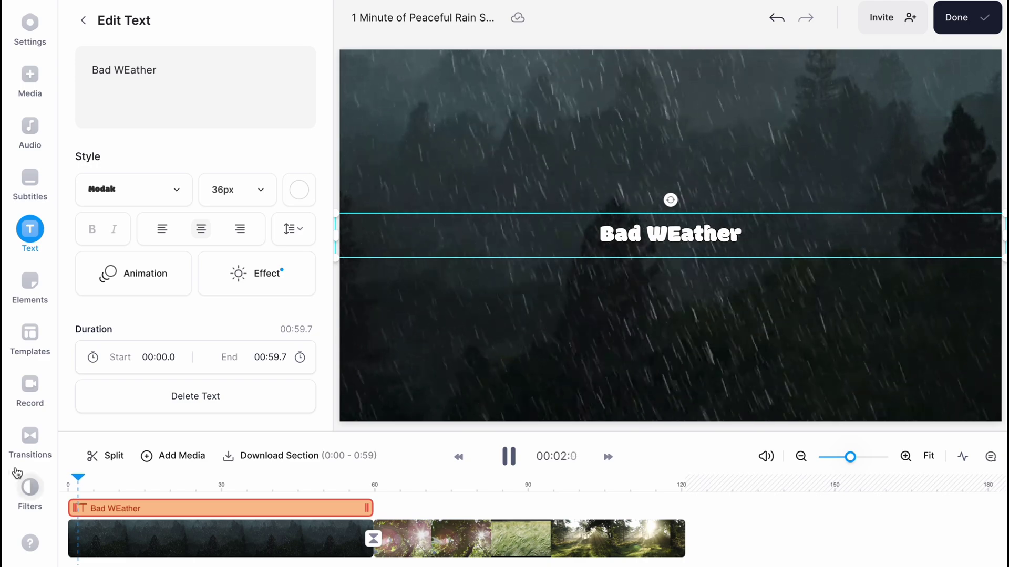
pyautogui.click(372, 480)
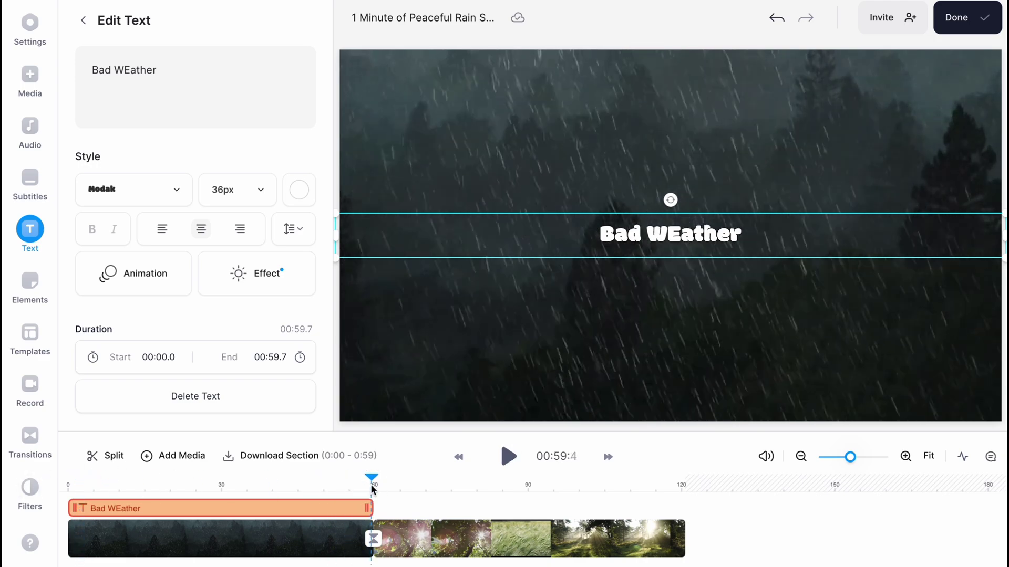
pyautogui.press('space')
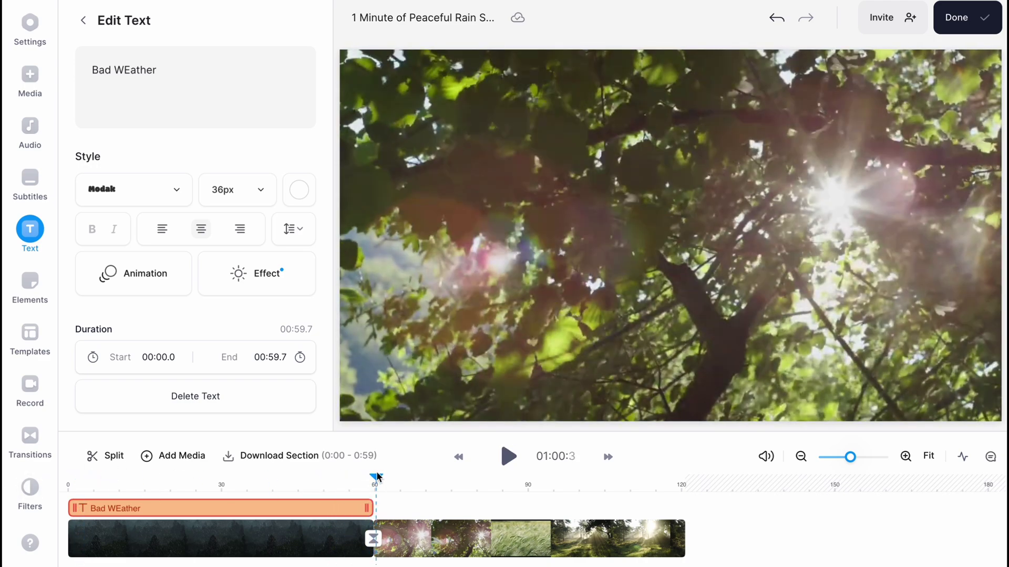
pyautogui.moveTo(378, 477); pyautogui.dragTo(372, 477)
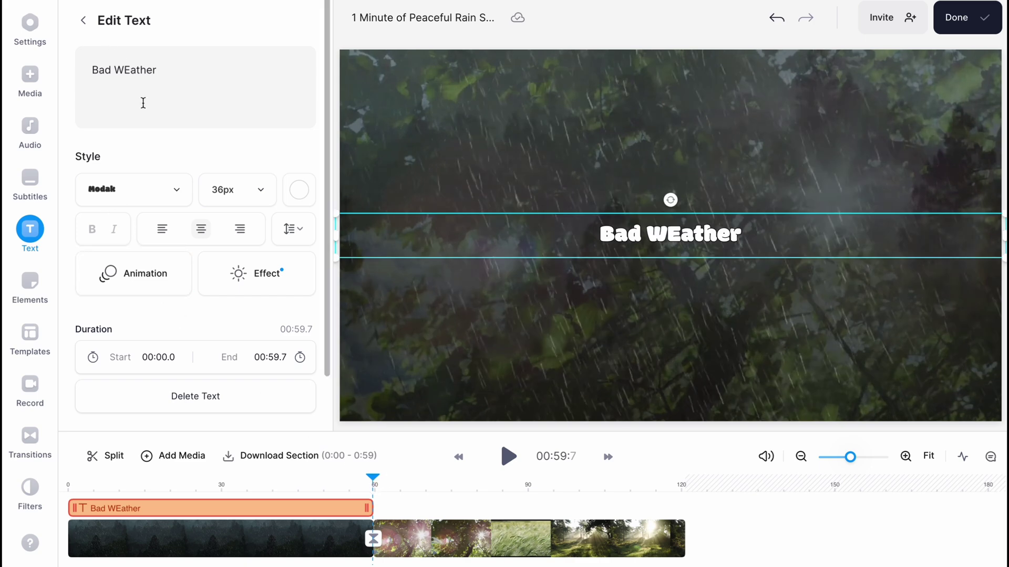
# Step: Add a second OPEN template at 00:59.7 reading 'Good Weather'
pyautogui.click(21, 231)
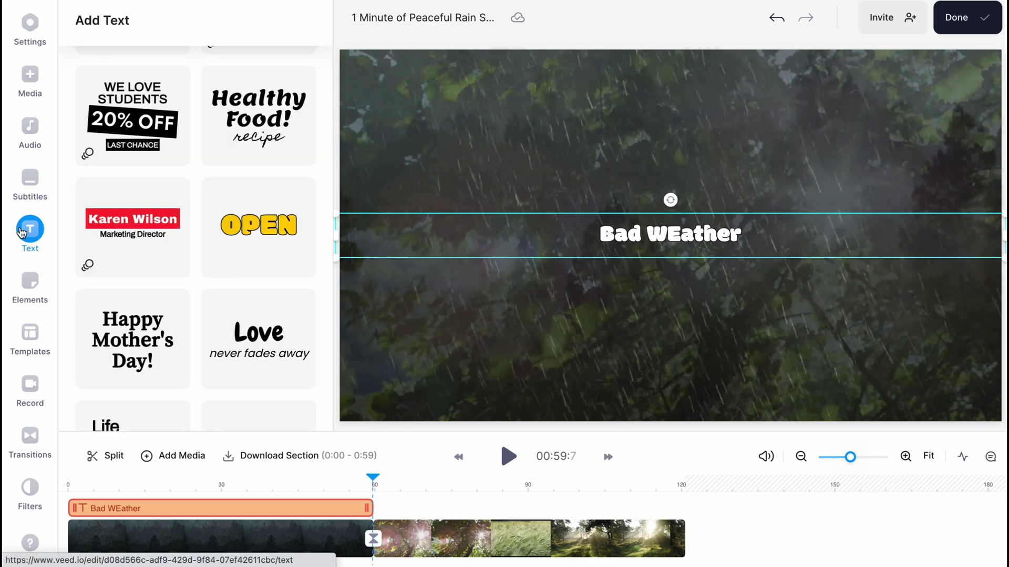
pyautogui.click(274, 233)
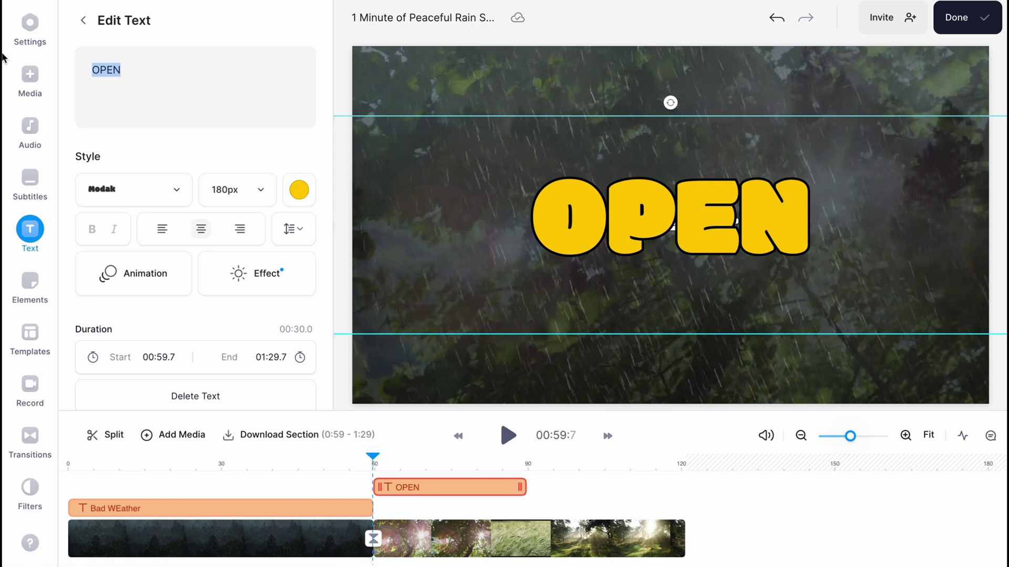
pyautogui.write('Go')
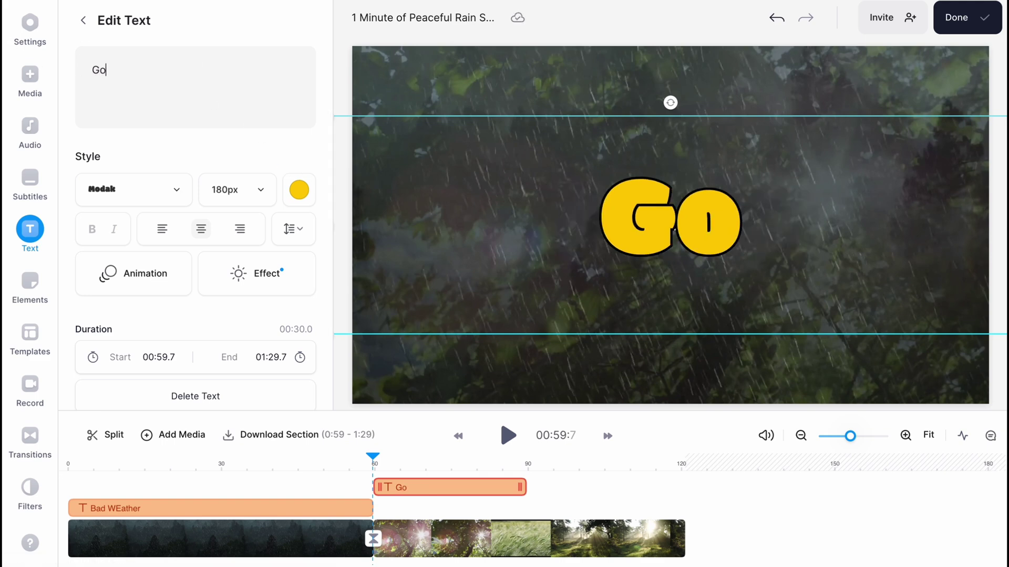
pyautogui.write('od Weathwr')
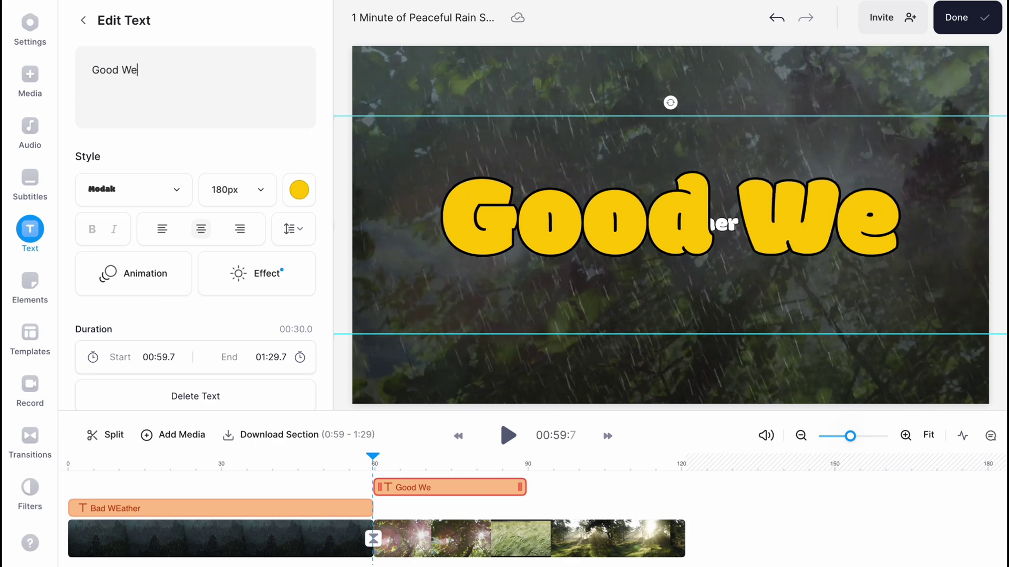
pyautogui.press('BackSpace')
pyautogui.press('BackSpace')
pyautogui.write('er')
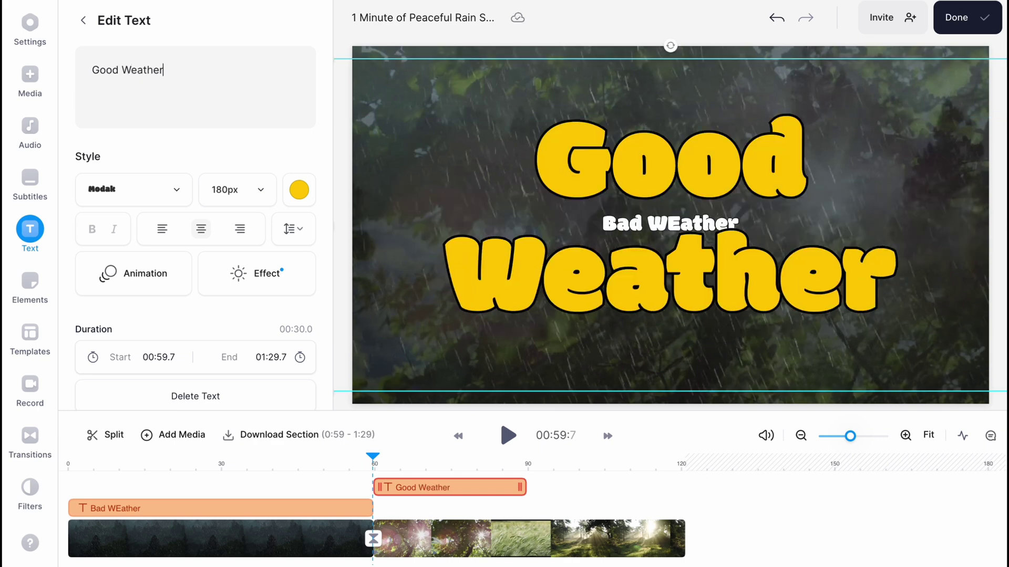
# Step: Make the Good Weather caption 36px and white
pyautogui.click(246, 190)
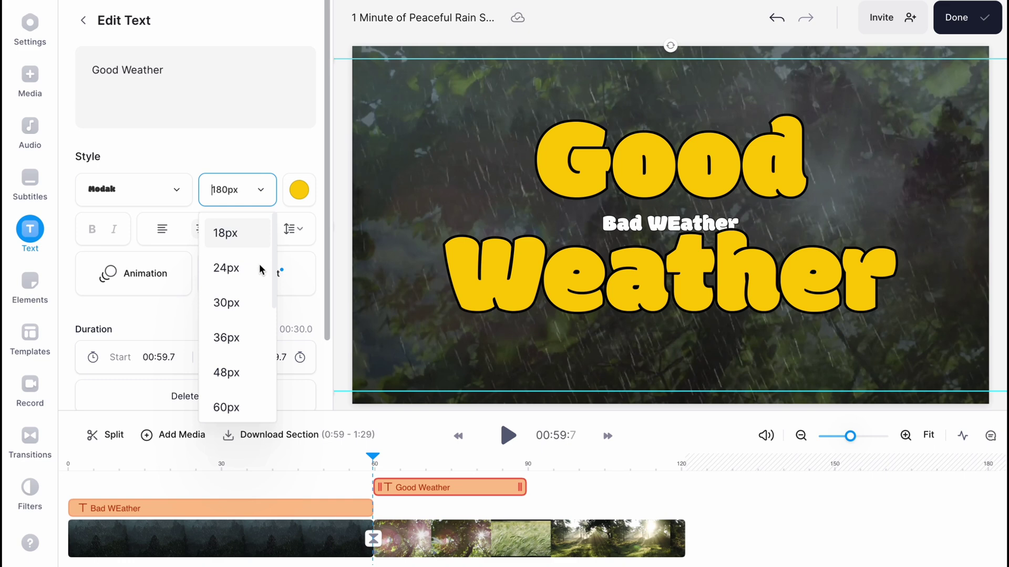
pyautogui.click(243, 311)
pyautogui.click(259, 190)
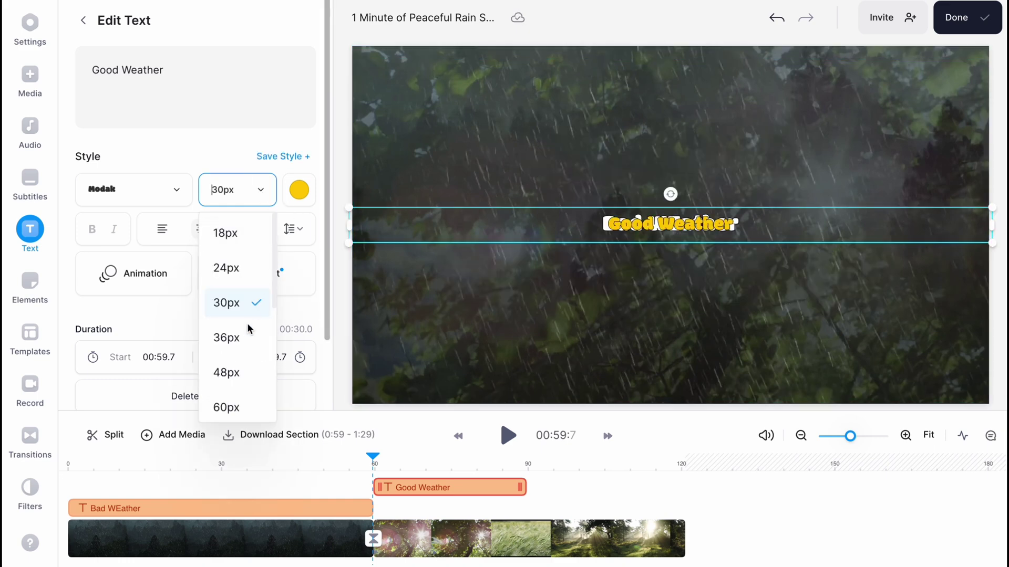
pyautogui.click(276, 331)
pyautogui.click(299, 189)
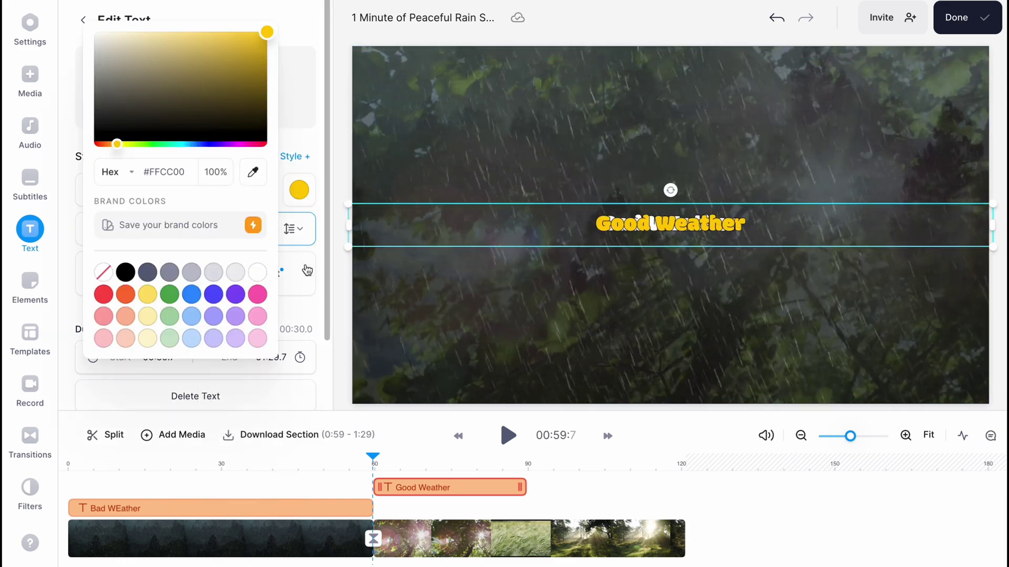
pyautogui.click(257, 272)
# Step: Stretch Good Weather to 00:59.7–02:00.9 on the Bad WEather caption track
pyautogui.moveTo(526, 485); pyautogui.dragTo(682, 488)
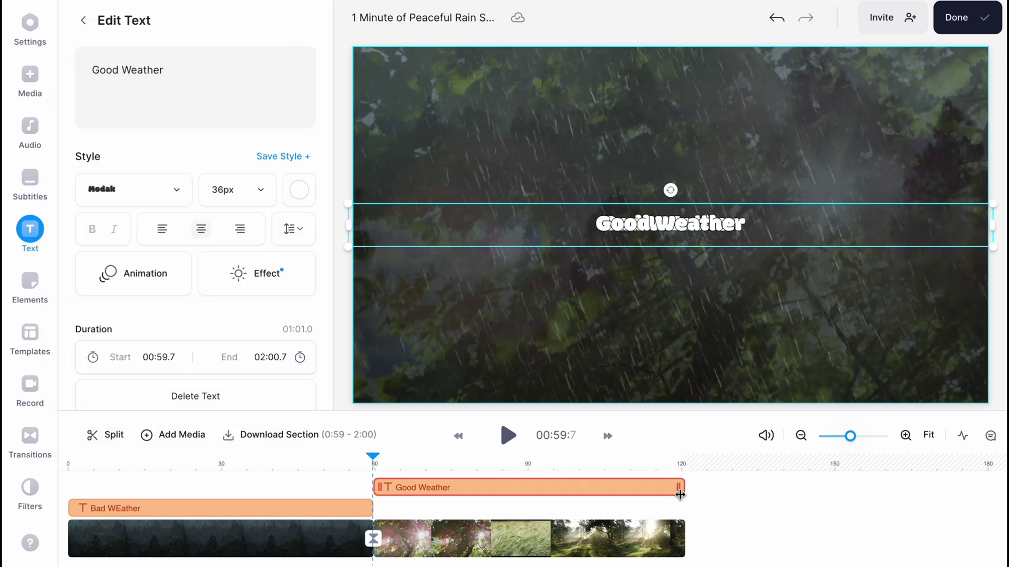
pyautogui.moveTo(620, 488); pyautogui.dragTo(621, 501)
pyautogui.moveTo(376, 507); pyautogui.dragTo(373, 507)
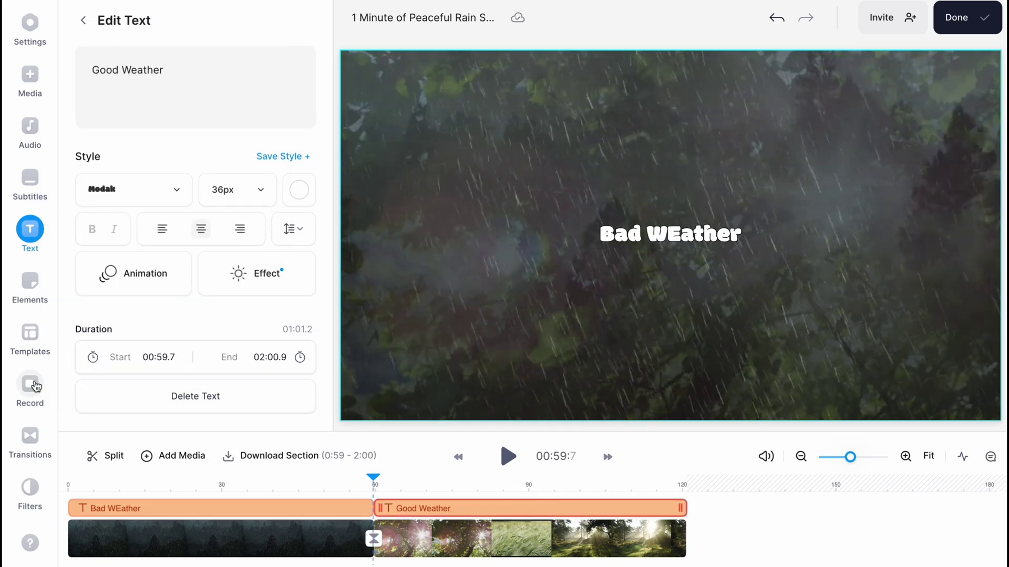
# Step: Put a Dissolve transition at the rain–nature clip junction and play it back
pyautogui.click(30, 437)
pyautogui.moveTo(260, 252)
pyautogui.mouseDown()
pyautogui.moveTo(371, 507)
pyautogui.moveTo(373, 535)
pyautogui.mouseUp()
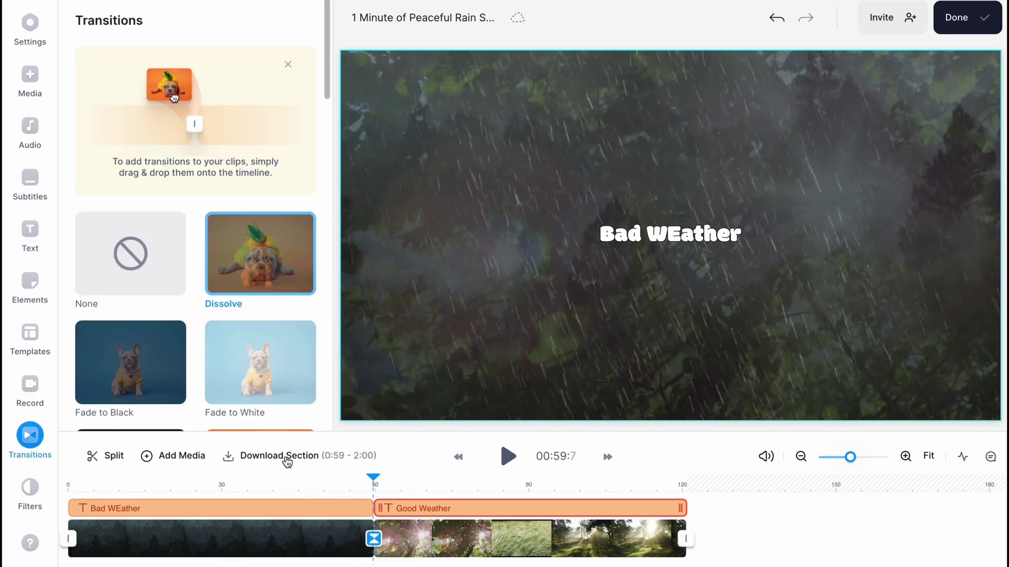
pyautogui.click(369, 479)
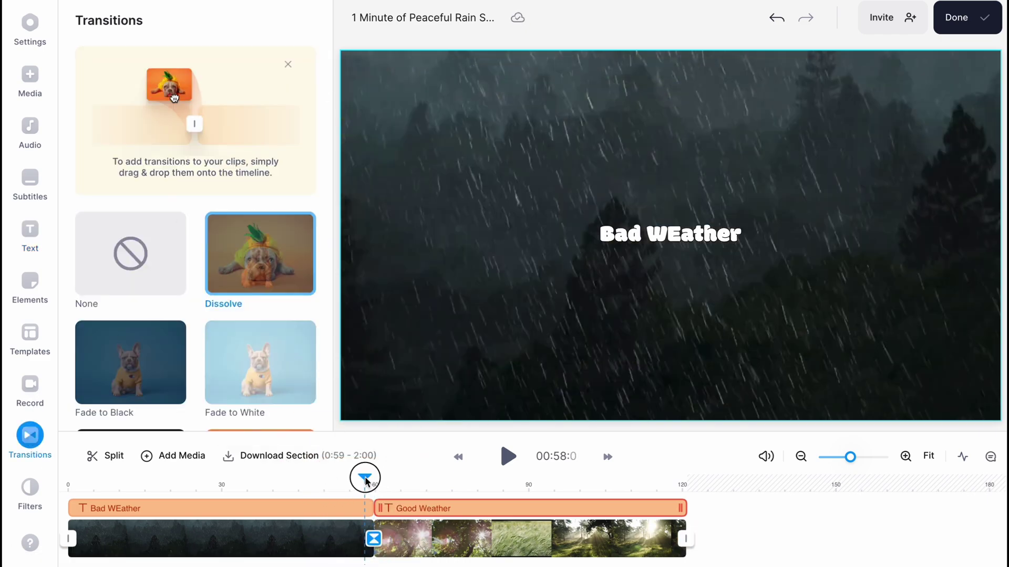
pyautogui.press('space')
# Step: Give the Bad WEather caption the Pop text animation
pyautogui.click(357, 508)
pyautogui.moveTo(370, 477); pyautogui.dragTo(316, 513)
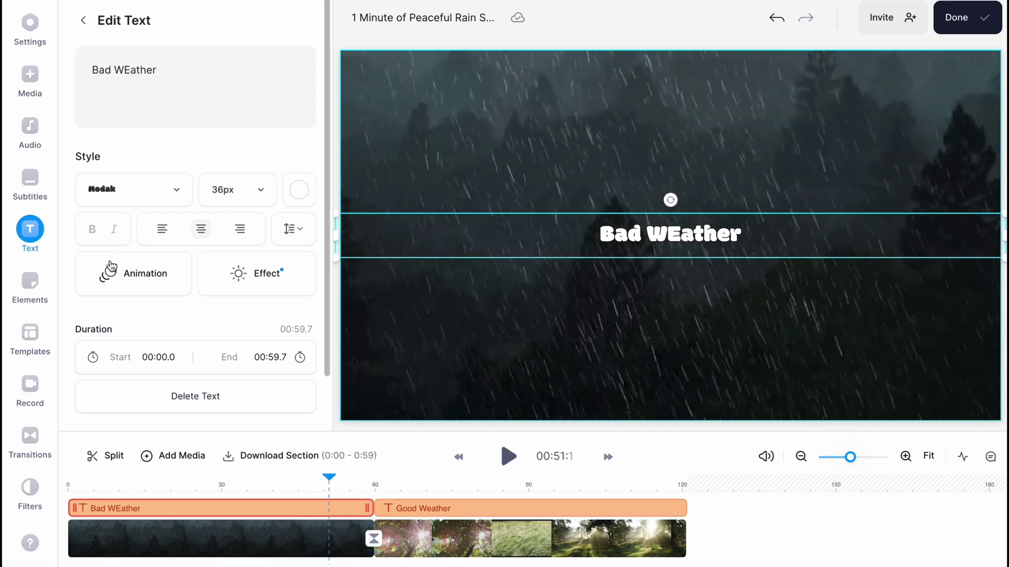
pyautogui.click(122, 281)
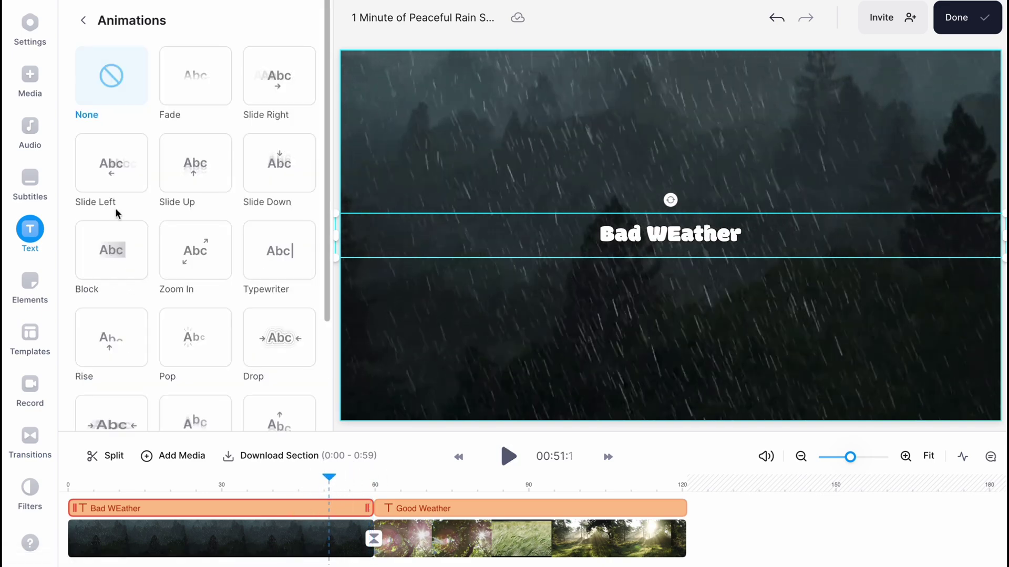
pyautogui.scroll(-1, 192, 266)
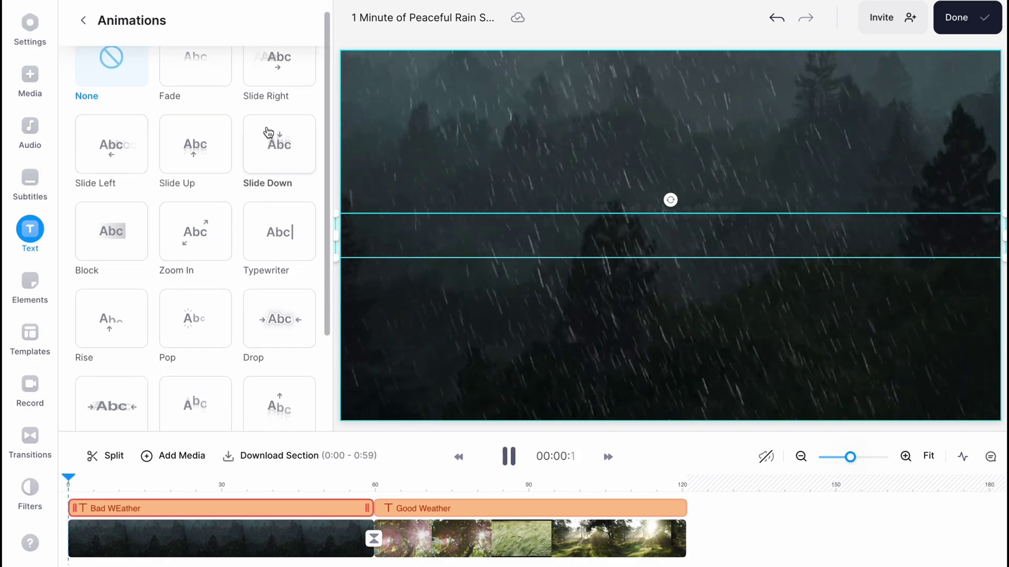
pyautogui.scroll(-2, 142, 367)
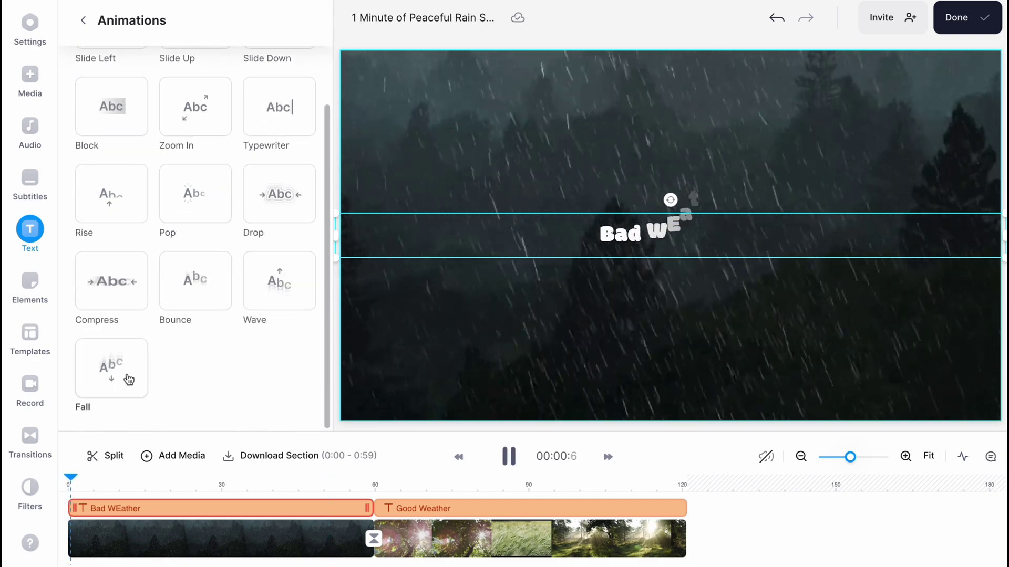
pyautogui.scroll(3, 170, 303)
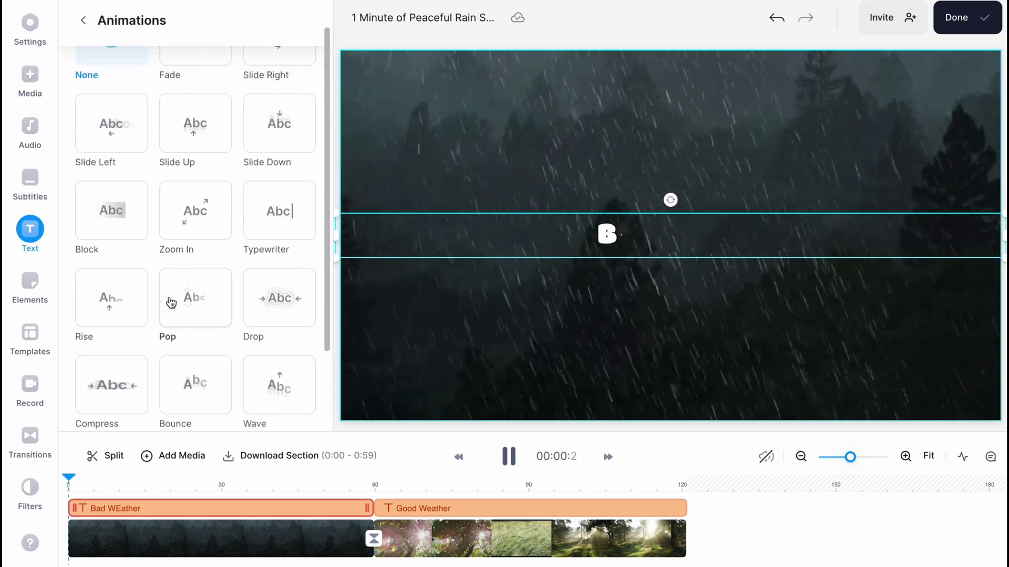
pyautogui.scroll(-3, 174, 291)
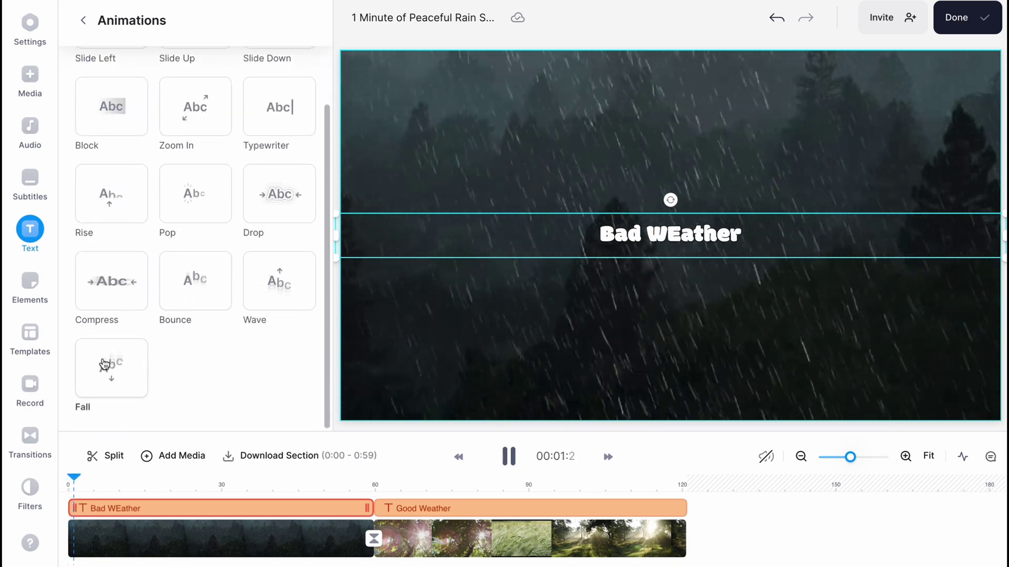
pyautogui.click(197, 201)
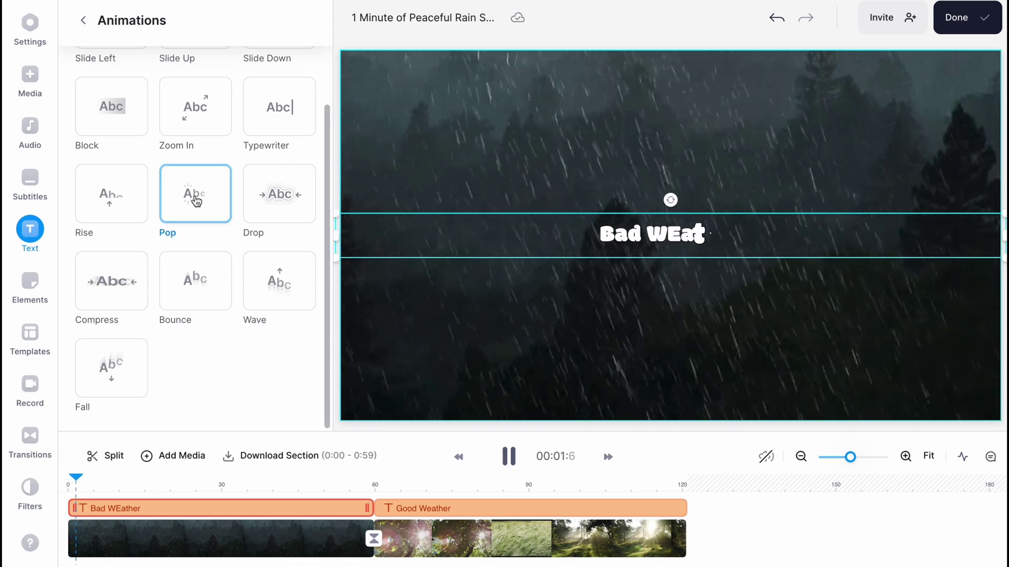
pyautogui.click(328, 485)
# Step: Give the Good Weather caption the Fall animation and replay from the start
pyautogui.click(415, 507)
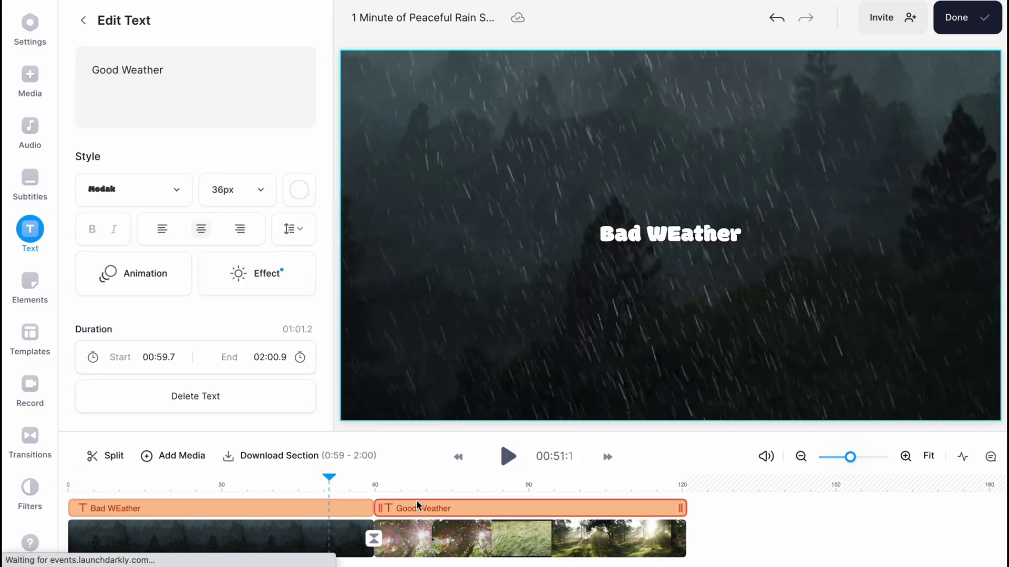
pyautogui.click(442, 483)
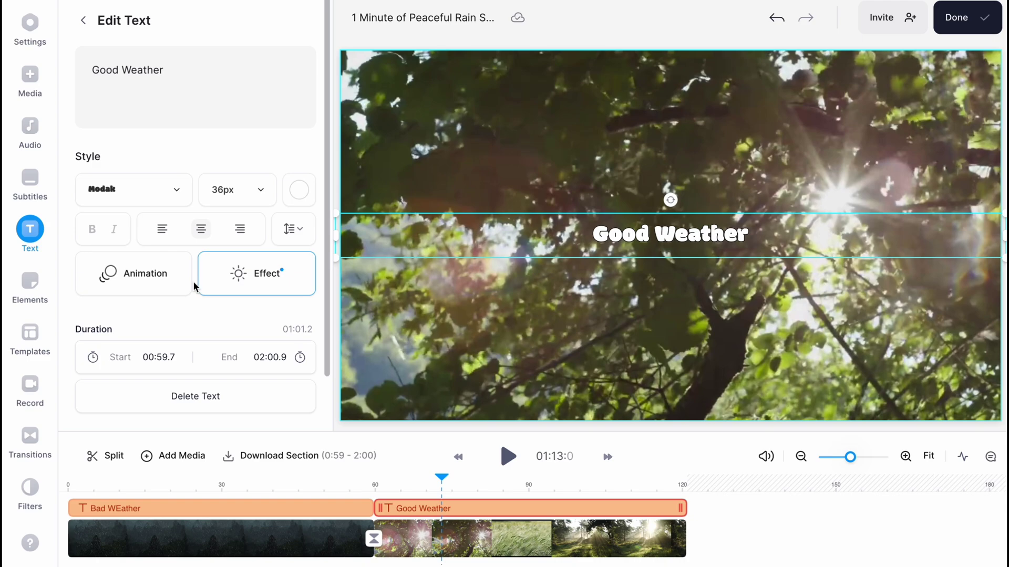
pyautogui.click(158, 276)
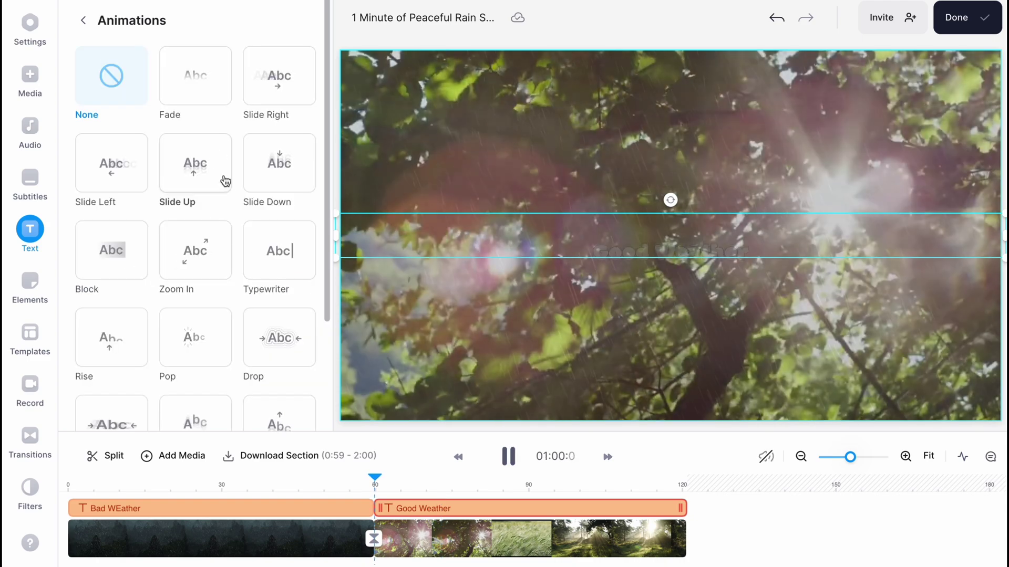
pyautogui.scroll(-3, 226, 205)
pyautogui.click(111, 368)
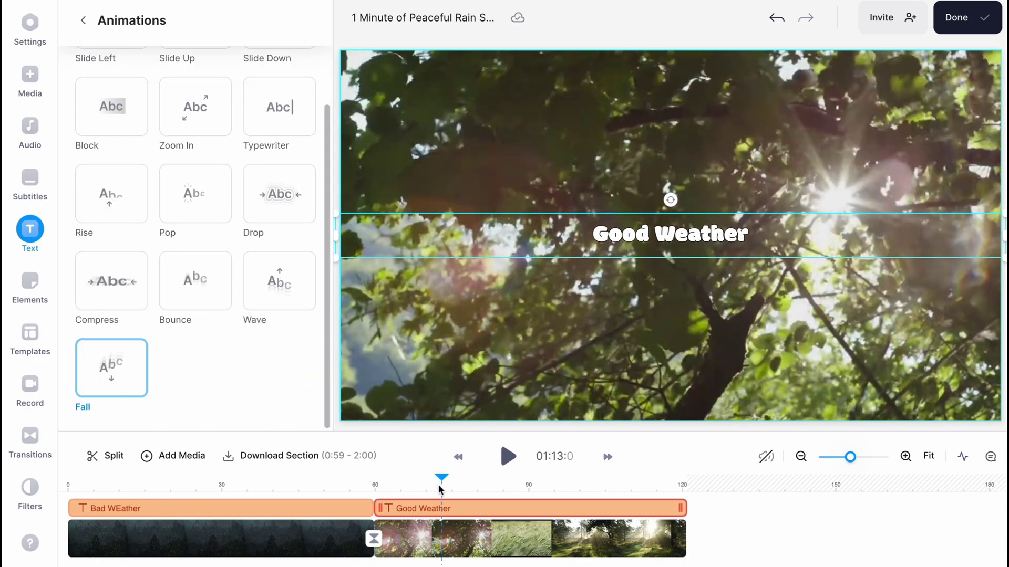
pyautogui.press('Home')
pyautogui.press('space')
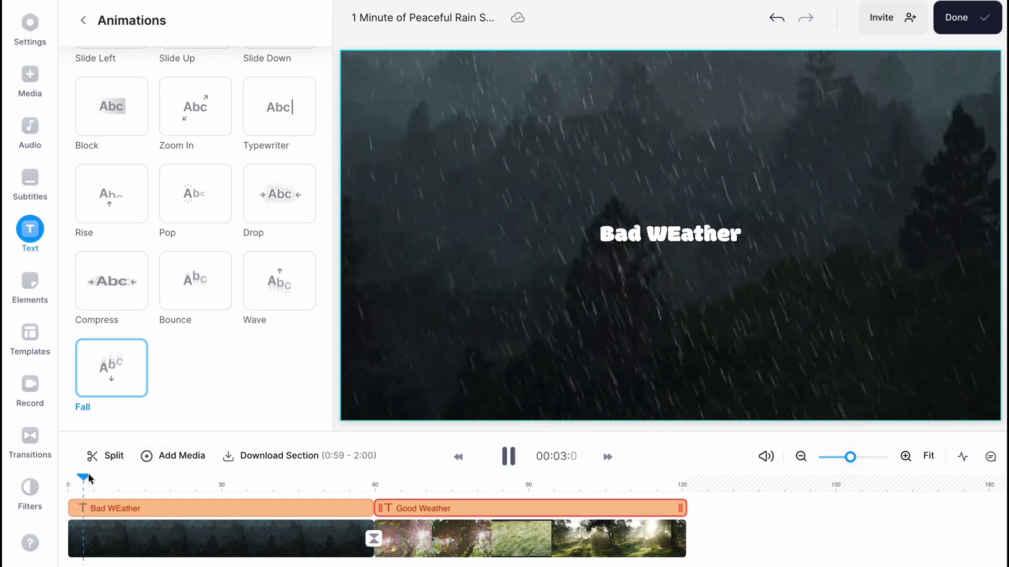
pyautogui.moveTo(339, 475); pyautogui.dragTo(405, 477)
# Step: Enlarge the nature clip to fill the frame, then export the finished video
pyautogui.press('space')
pyautogui.press('space')
pyautogui.click(632, 344)
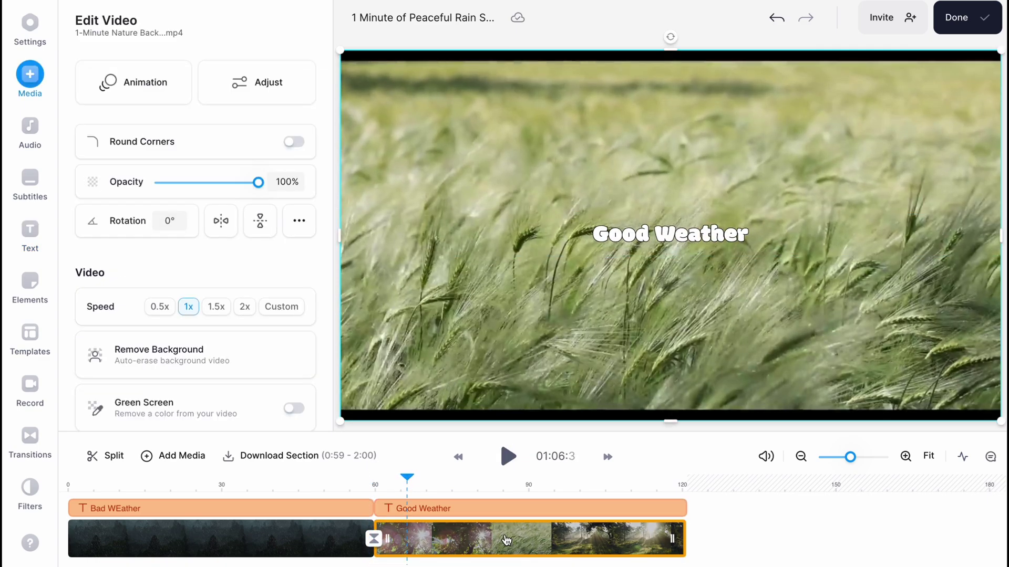
pyautogui.moveTo(999, 421); pyautogui.dragTo(914, 378)
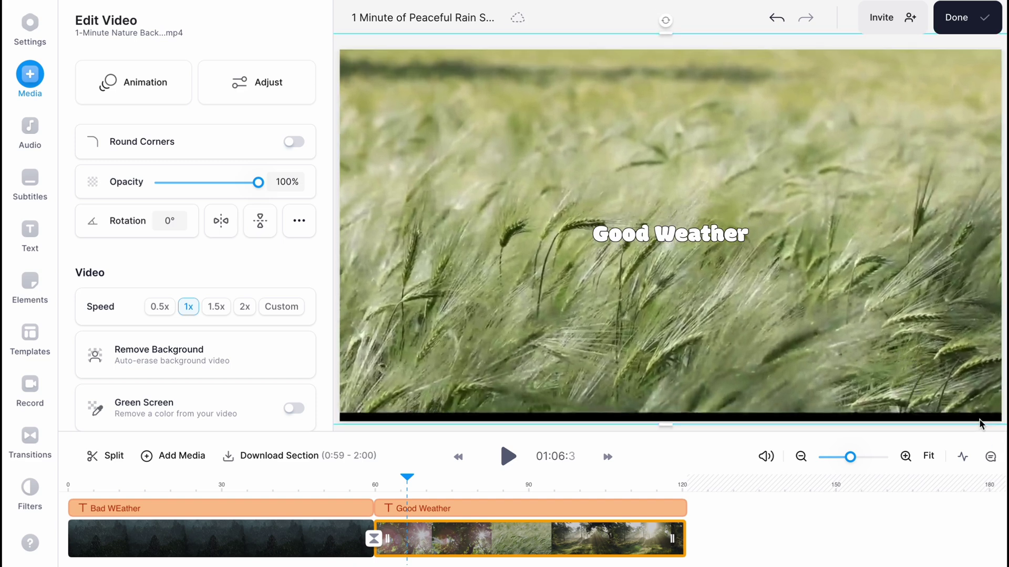
pyautogui.click(955, 29)
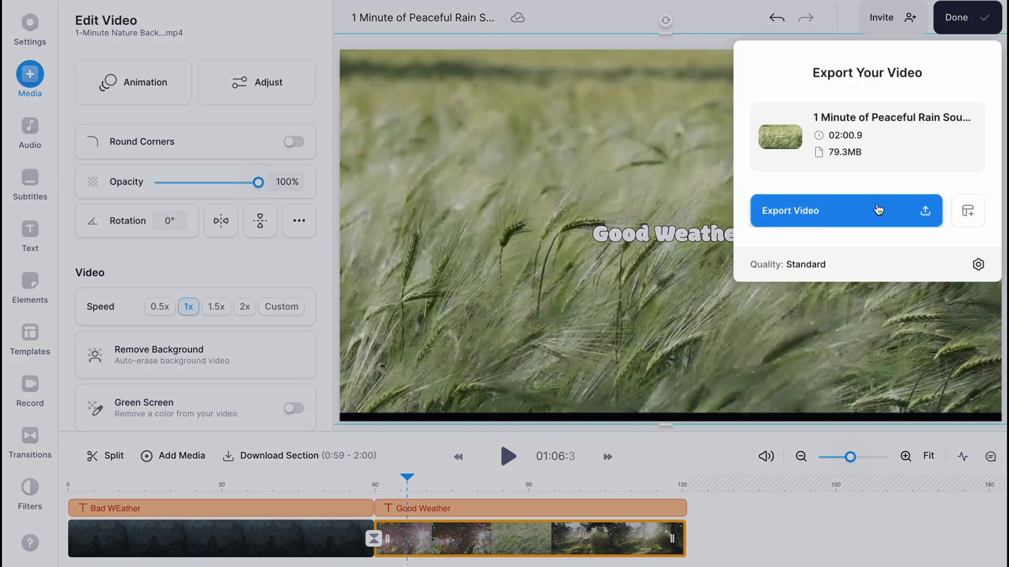
pyautogui.click(868, 209)
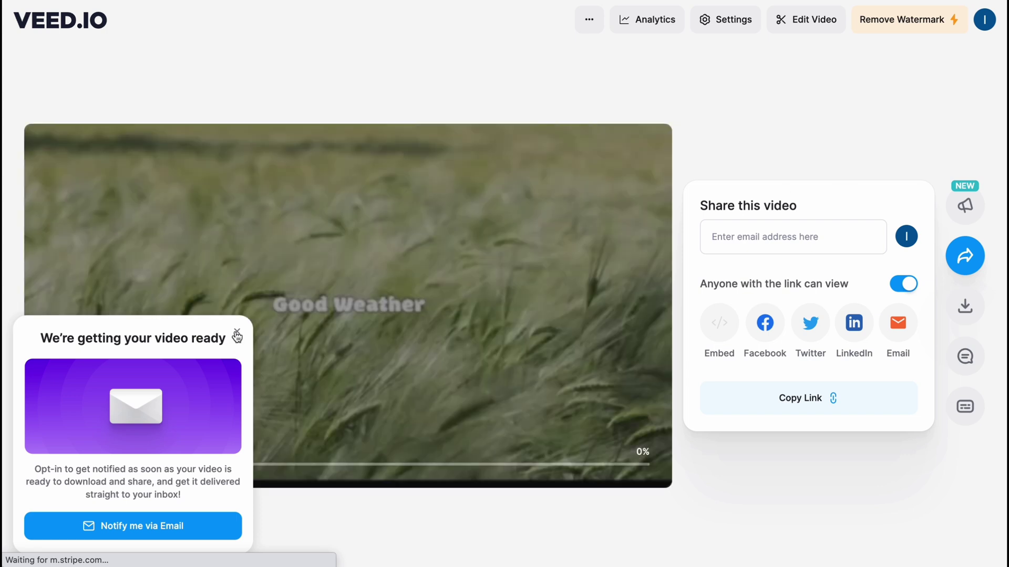
# Step: Dismiss the notification popup and open the Remove Watermark PRO offer
pyautogui.click(237, 332)
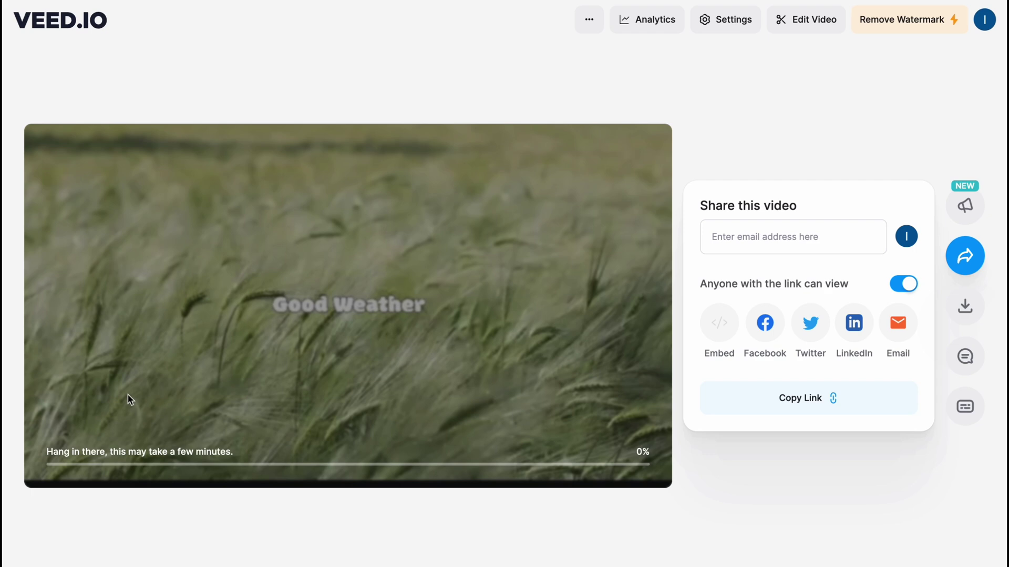
pyautogui.click(908, 24)
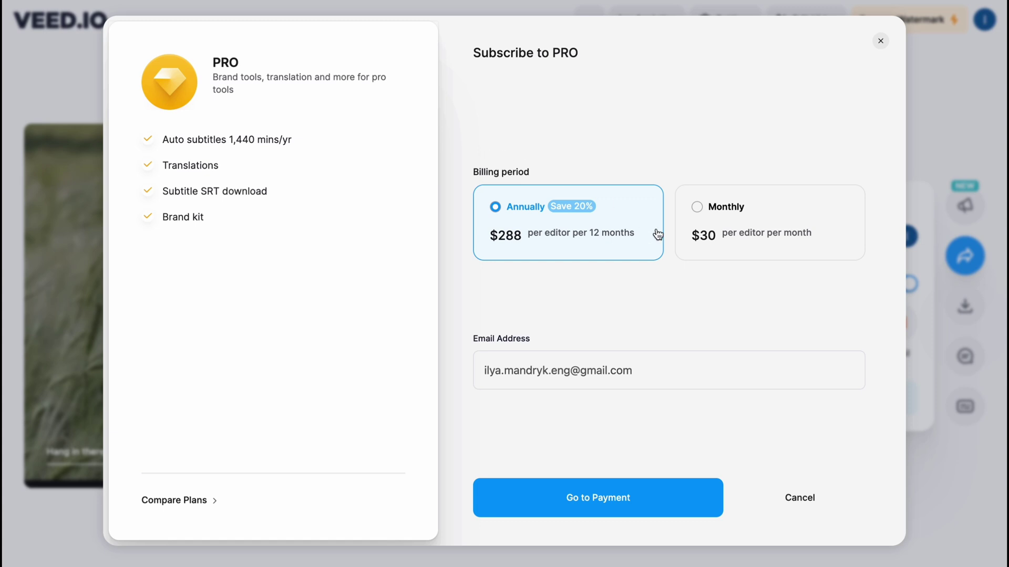
# Step: Compare monthly and annual PRO billing and the full plan list, then close the offer
pyautogui.click(697, 209)
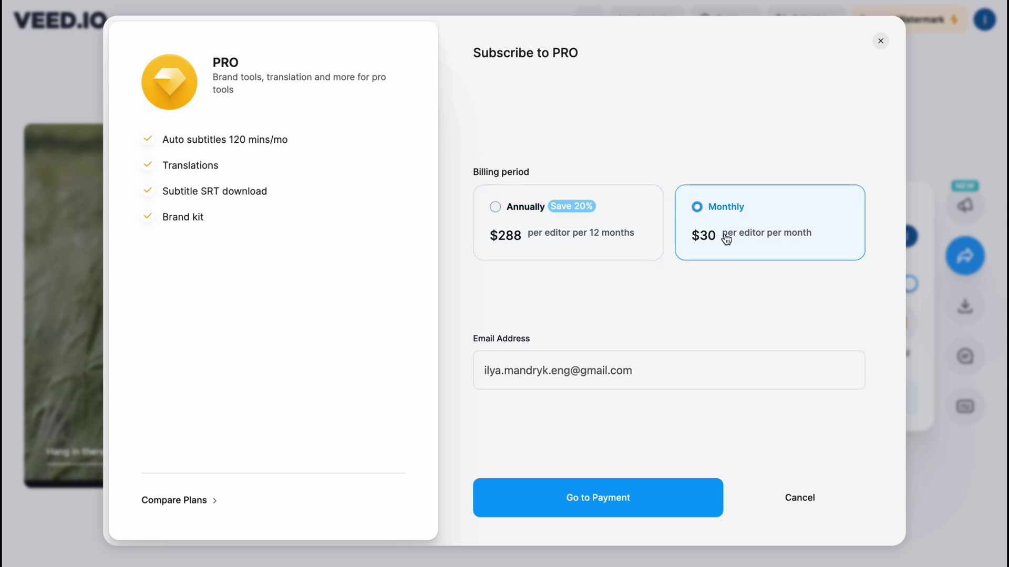
pyautogui.click(496, 208)
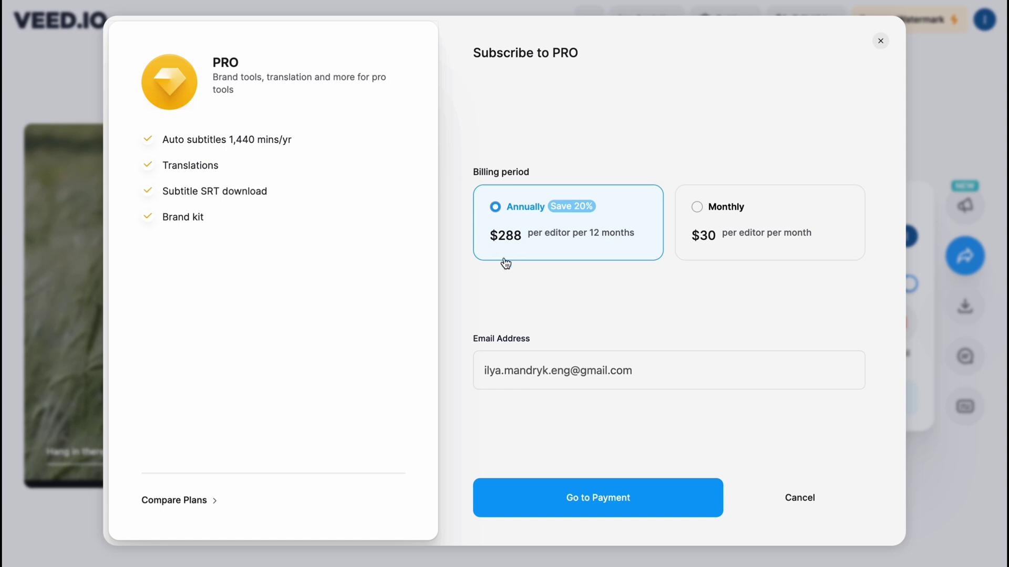
pyautogui.click(206, 499)
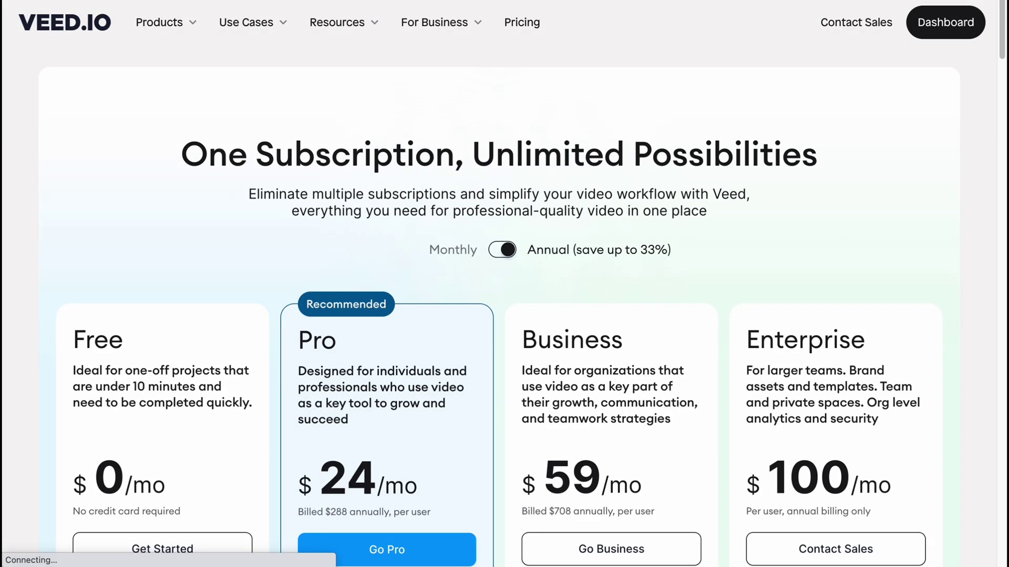
pyautogui.scroll(-3, 704, 156)
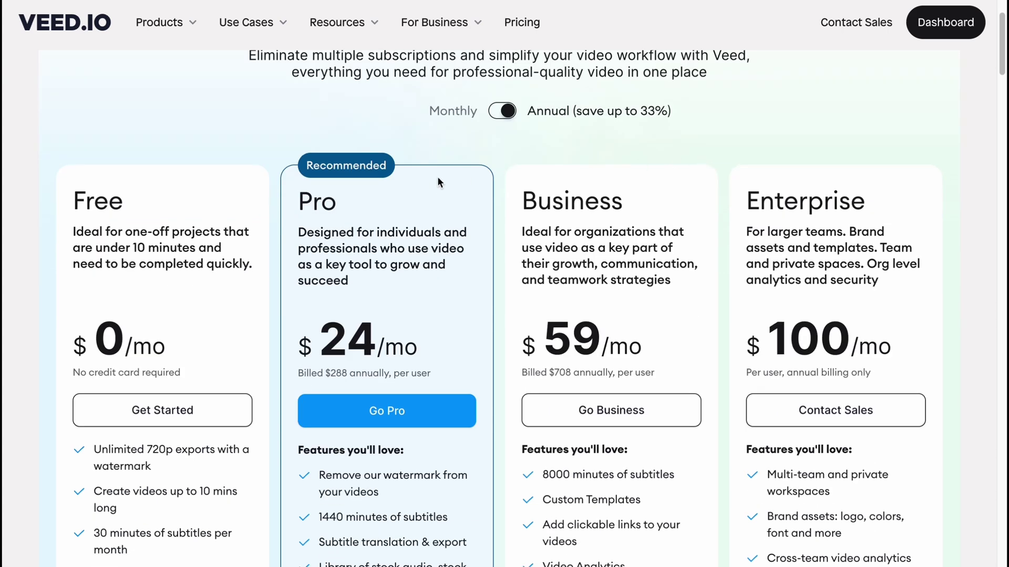
pyautogui.scroll(-1, 250, 223)
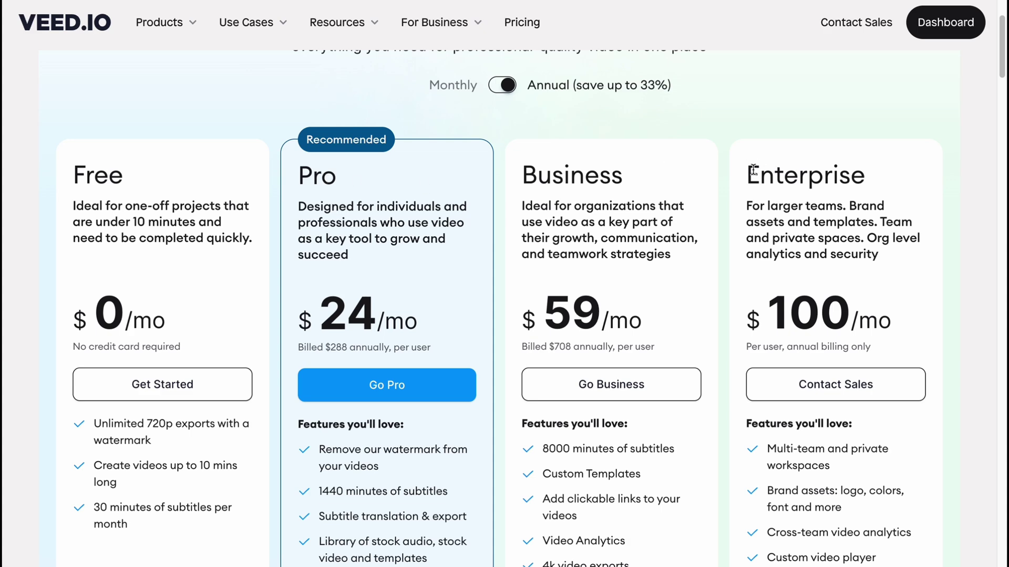
pyautogui.scroll(3, 753, 169)
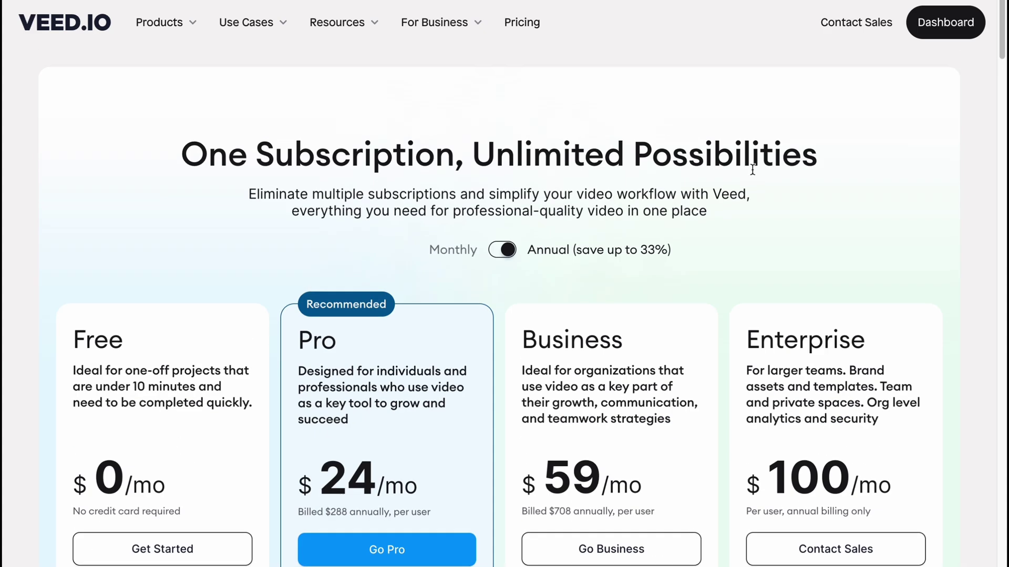
pyautogui.scroll(-10, 709, 164)
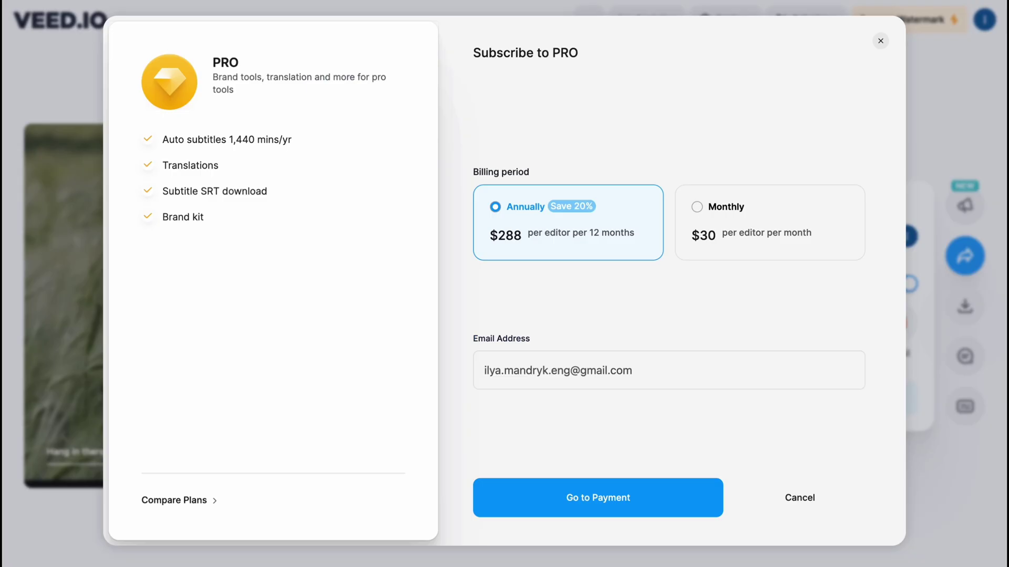
pyautogui.click(881, 41)
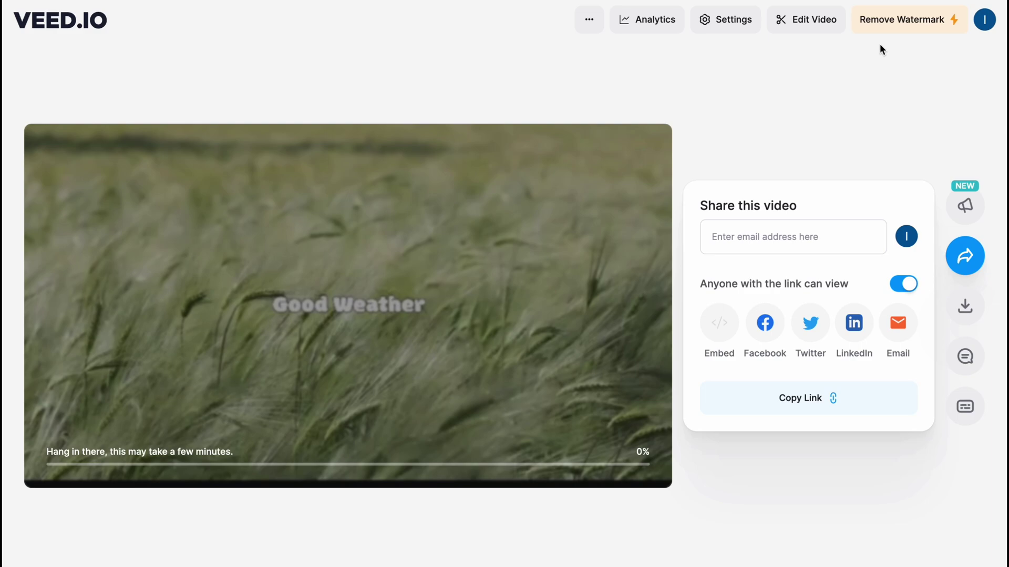